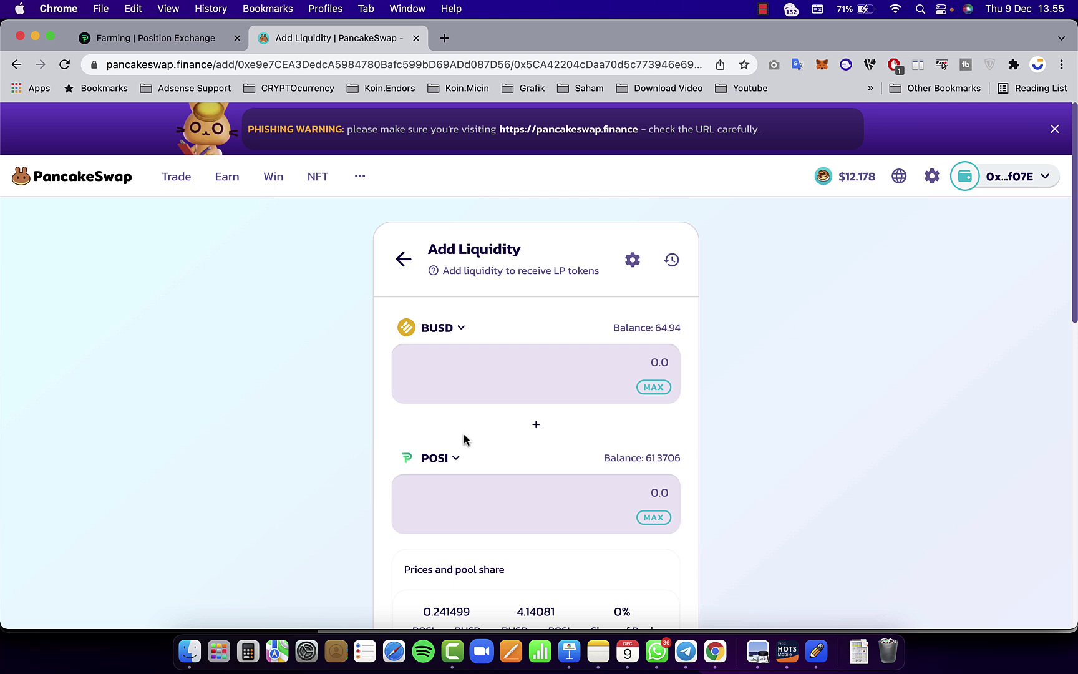
- Set the BUSD amount to the maximum, replace it with 50, and shorten the POSI amount to 12.074
click(653, 388)
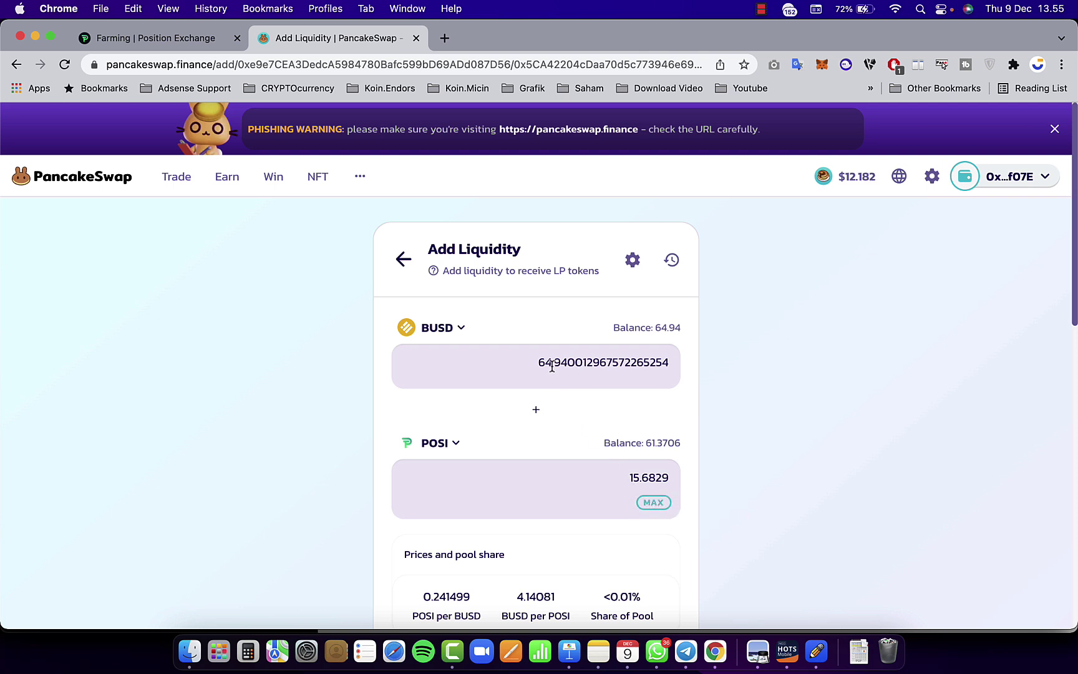
drag(553, 367, 538, 366)
double_click(580, 362)
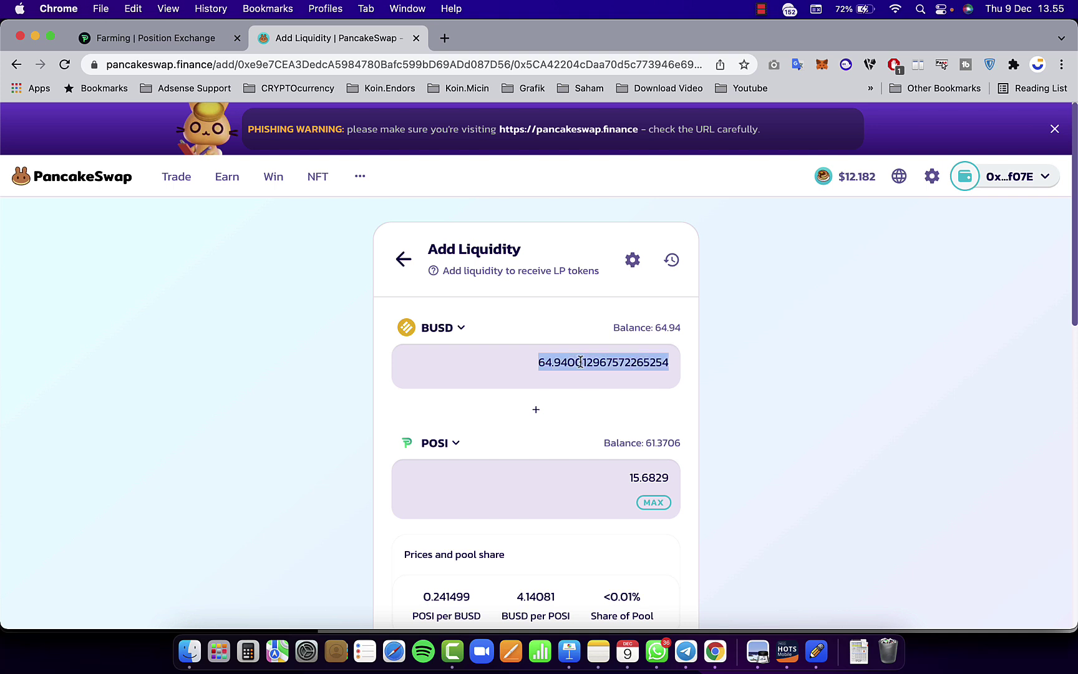
text(50)
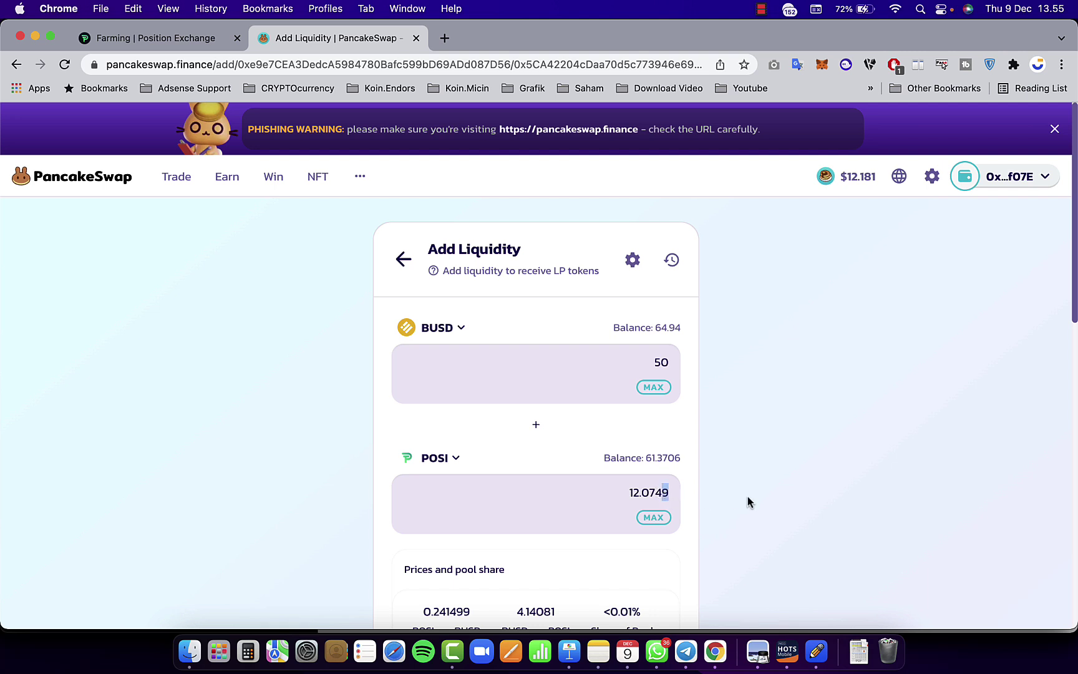
key(BackSpace)
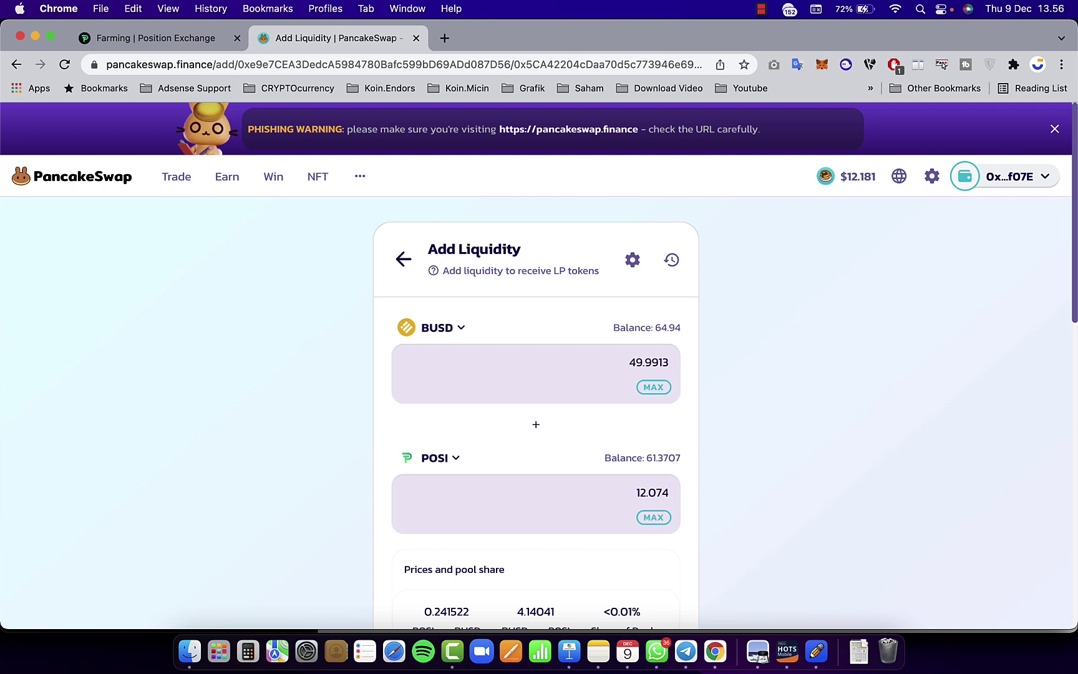
scroll(771, 508, down, 3)
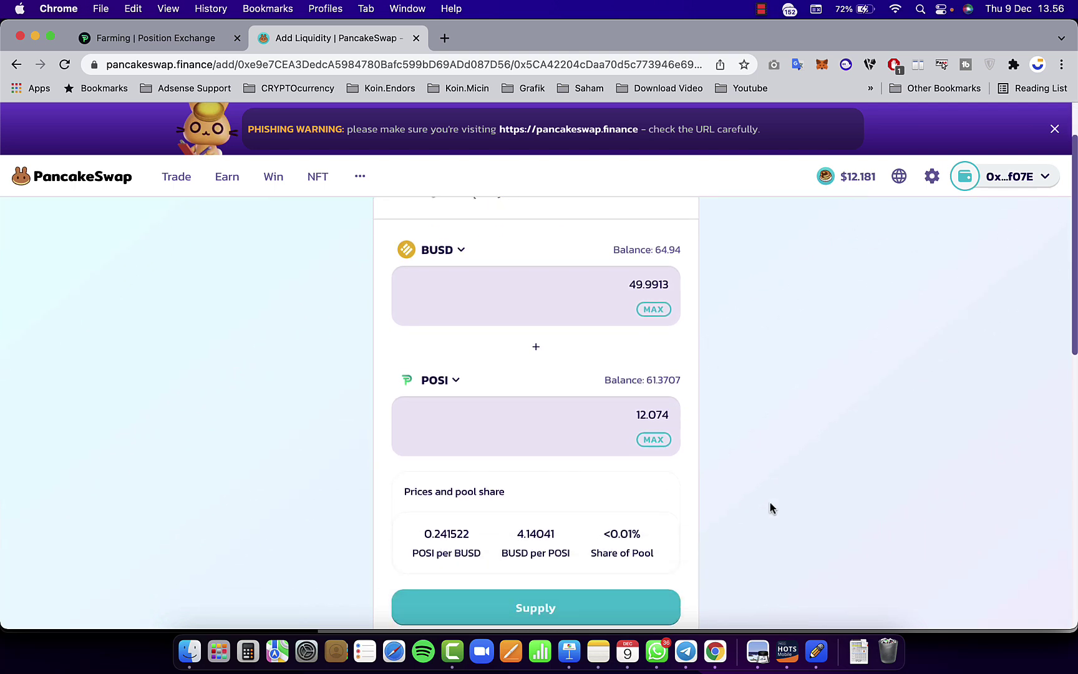
scroll(475, 331, up, 3)
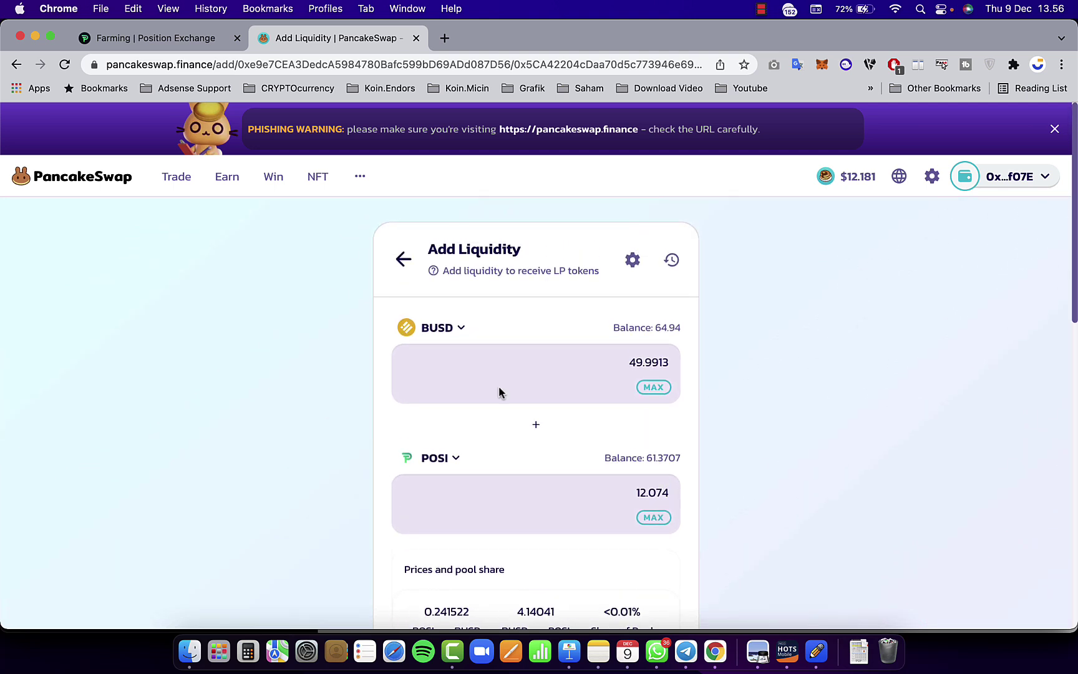
scroll(500, 392, down, 1)
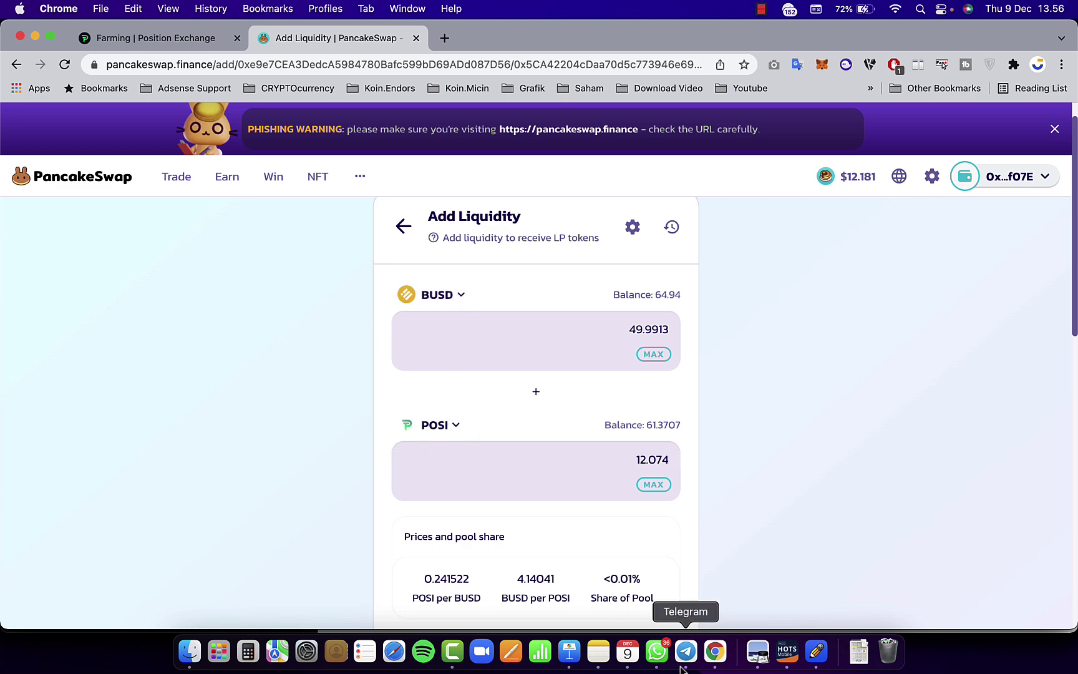
- Switch to Notability, draw a box around the handwritten word "BELI" in the POSI EXCHANGE note, and return to Chrome
click(815, 651)
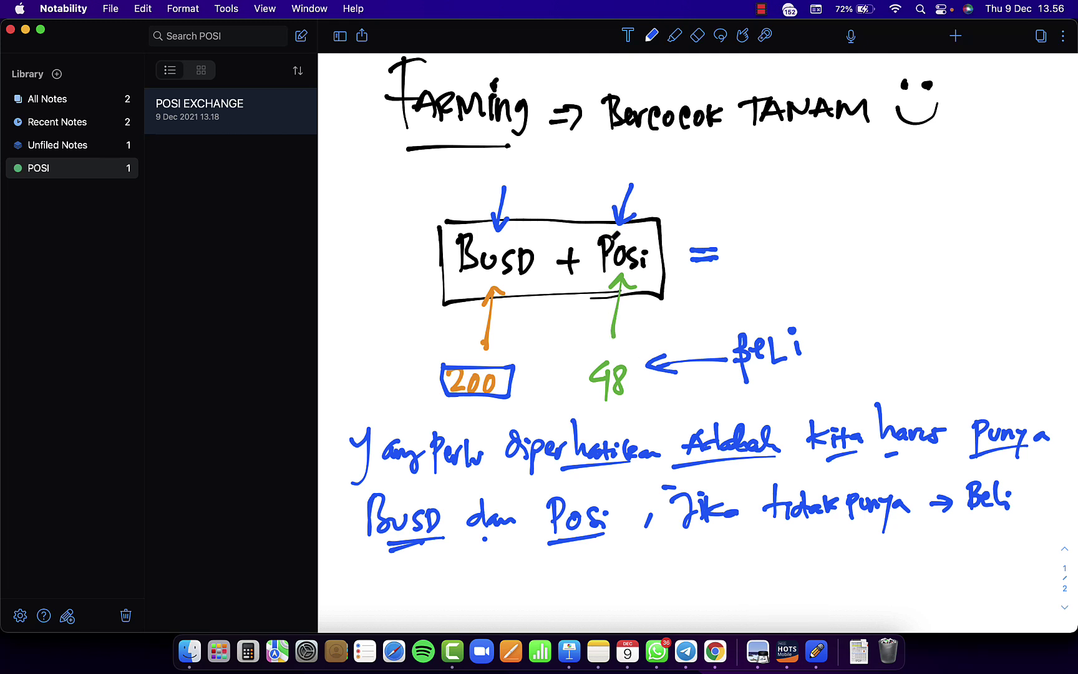
mouse_move(720, 332)
mouse_down()
mouse_move(792, 312)
mouse_move(850, 381)
mouse_move(714, 403)
mouse_move(705, 303)
mouse_move(770, 315)
mouse_up()
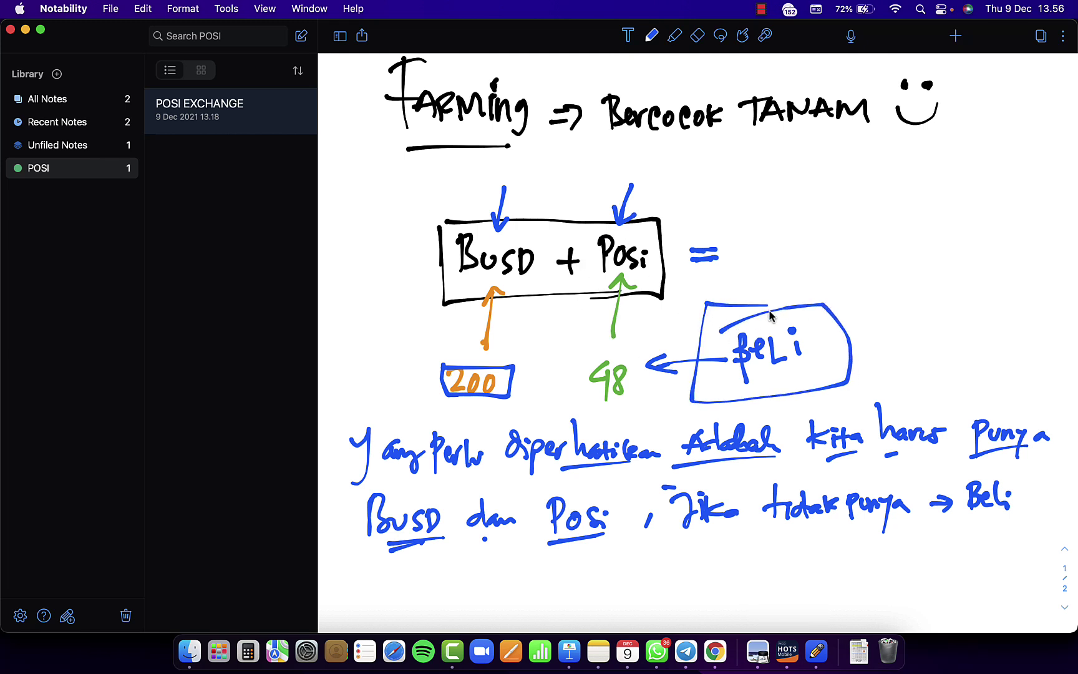
key(super+Tab)
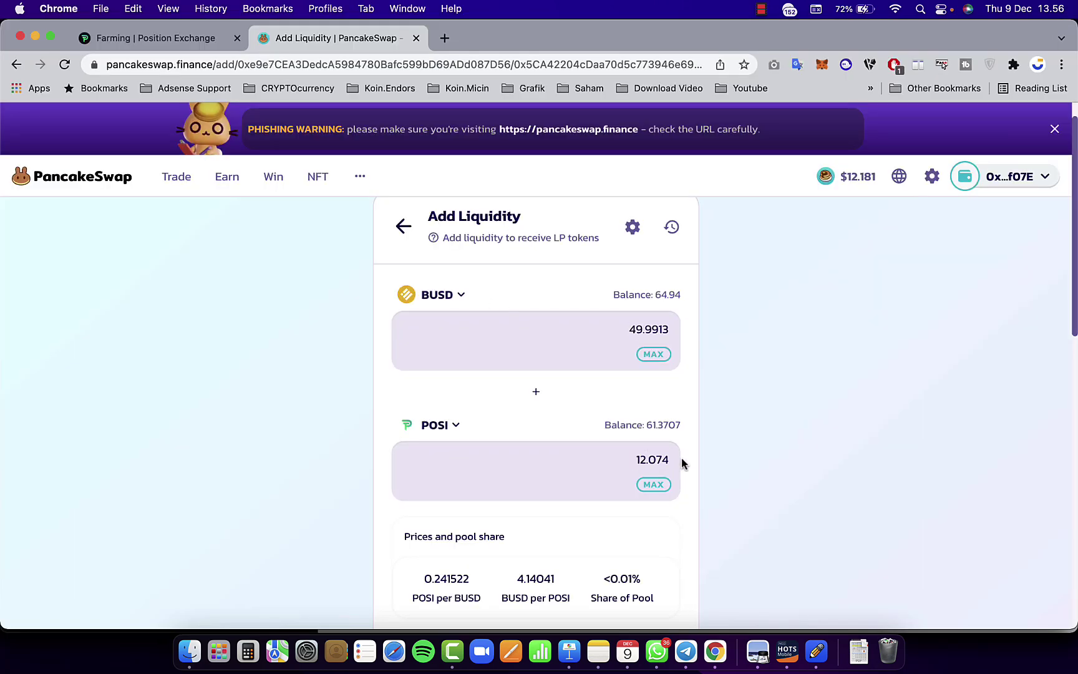
- Try 100 as the BUSD amount, replace it with 50, and shorten the POSI amount to 12.076
double_click(649, 332)
text(100)
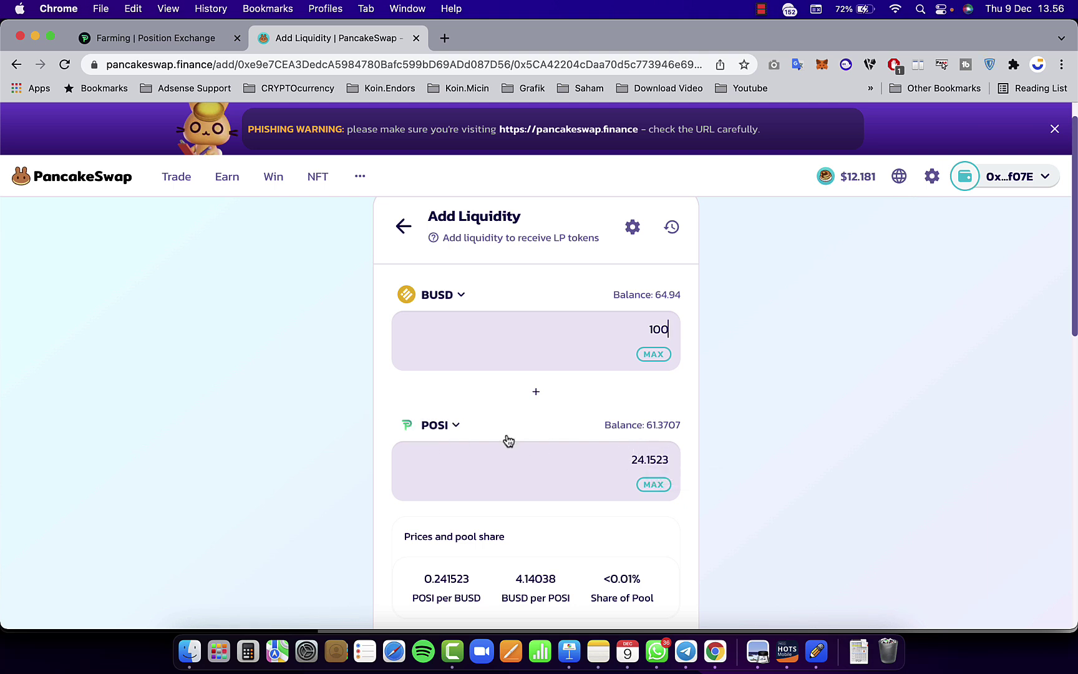
double_click(660, 325)
text(50)
double_click(664, 459)
key(Right)
key(BackSpace)
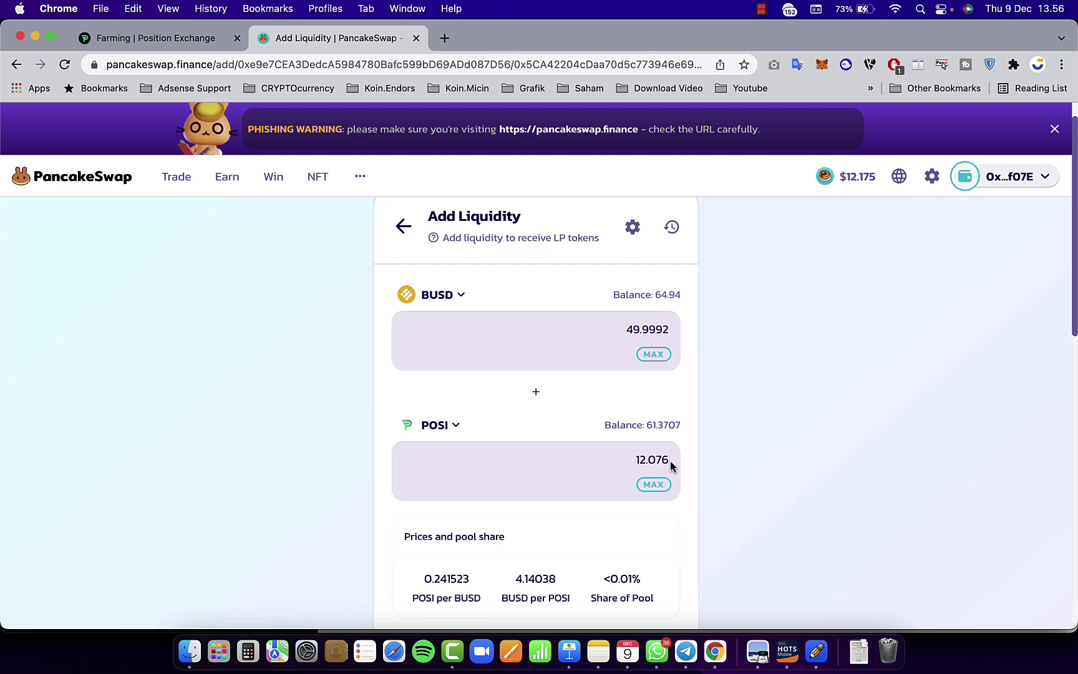
scroll(772, 438, down, 5)
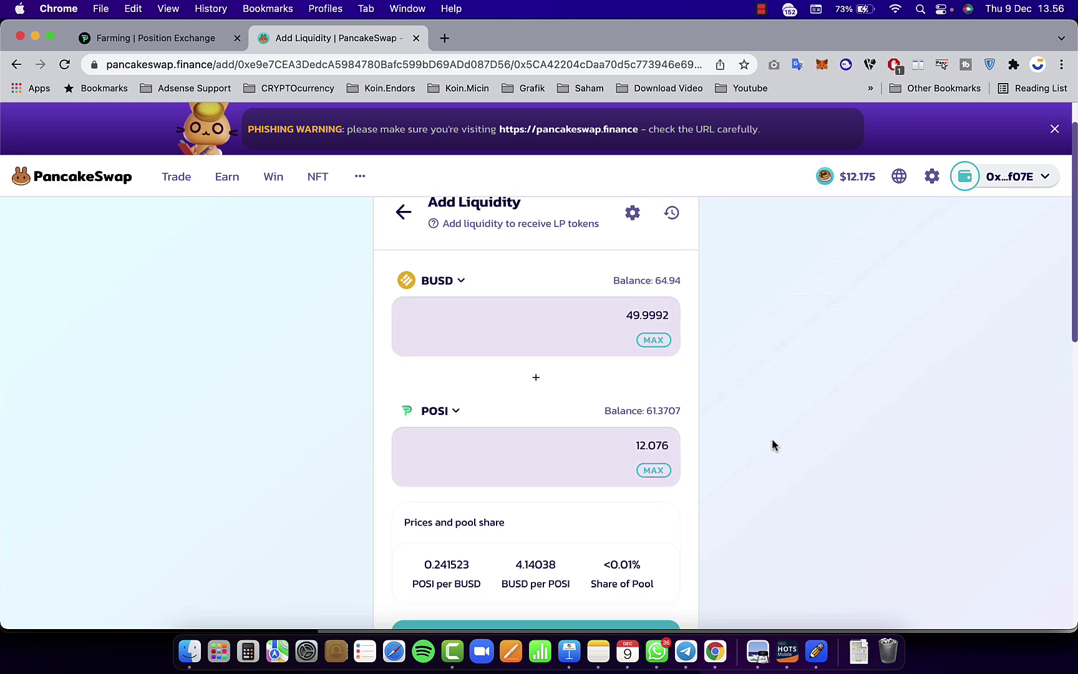
- Check the POSI-BUSD LP staked amount on the Position Exchange farming page
click(161, 39)
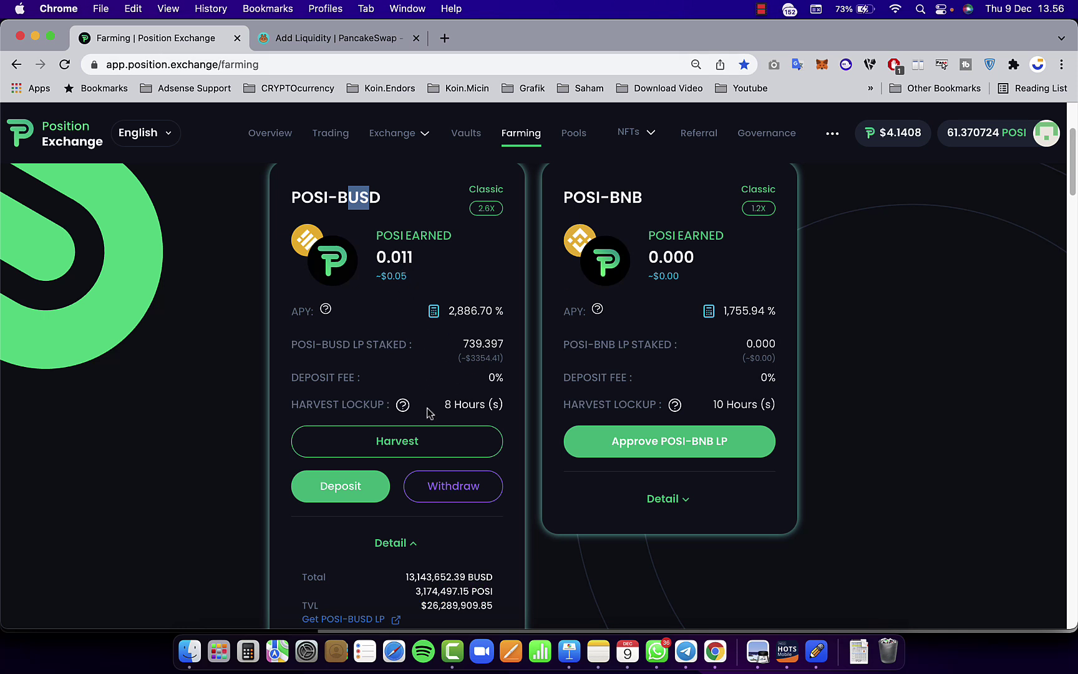
drag(463, 344, 503, 343)
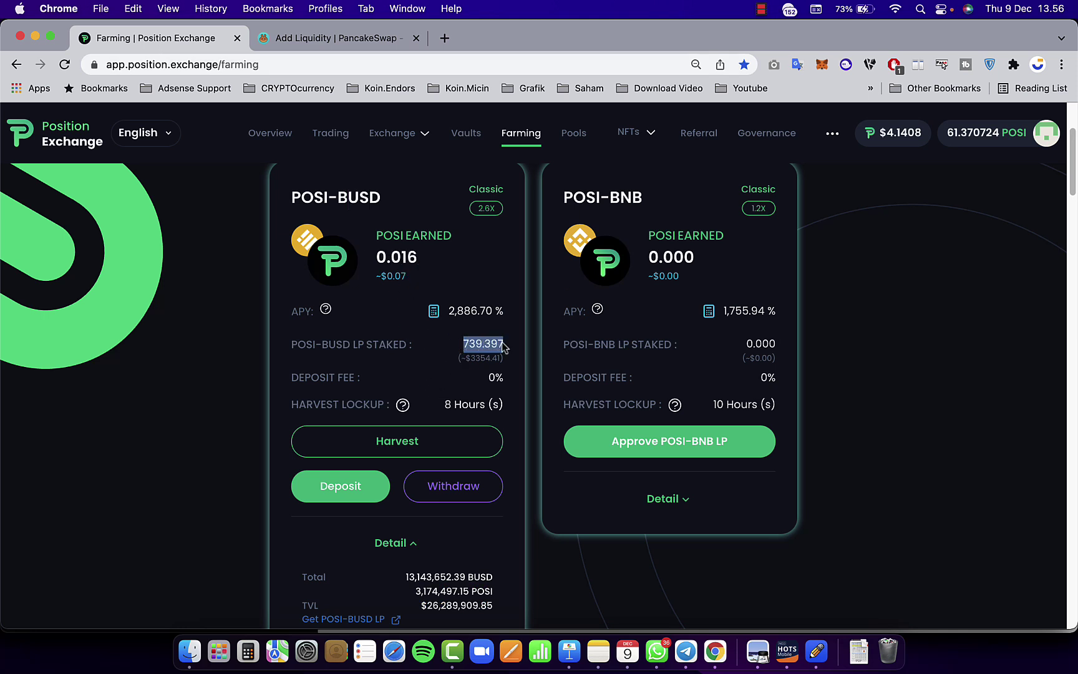
- Return to PancakeSwap, supply the entered BUSD and POSI amounts to the liquidity pool, and confirm the supply
click(337, 38)
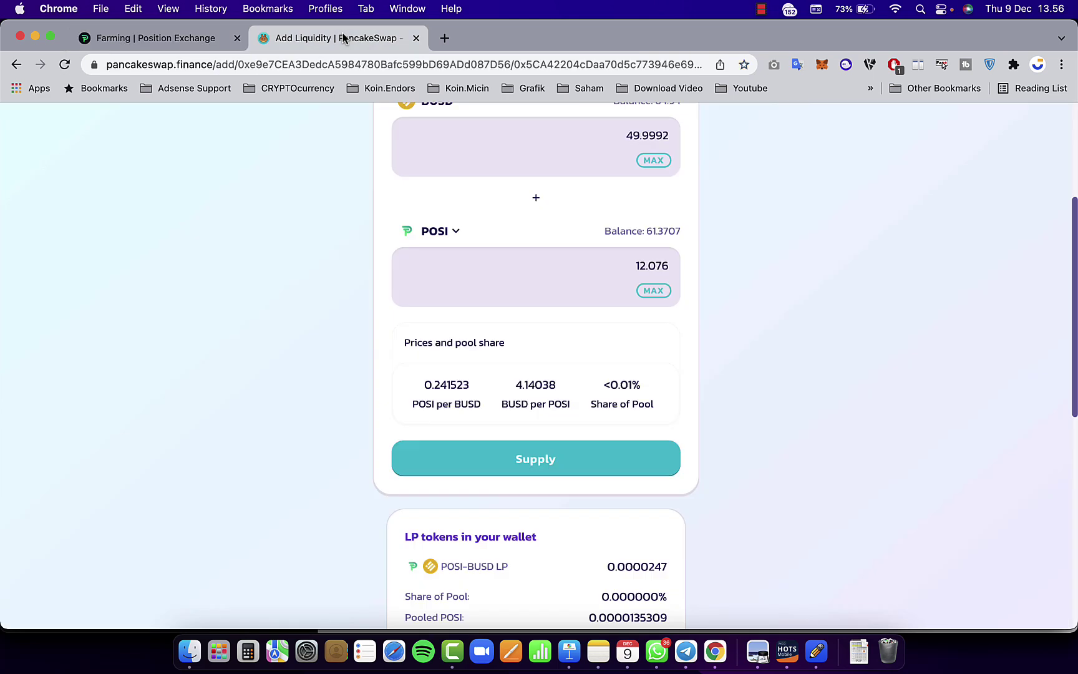
click(542, 474)
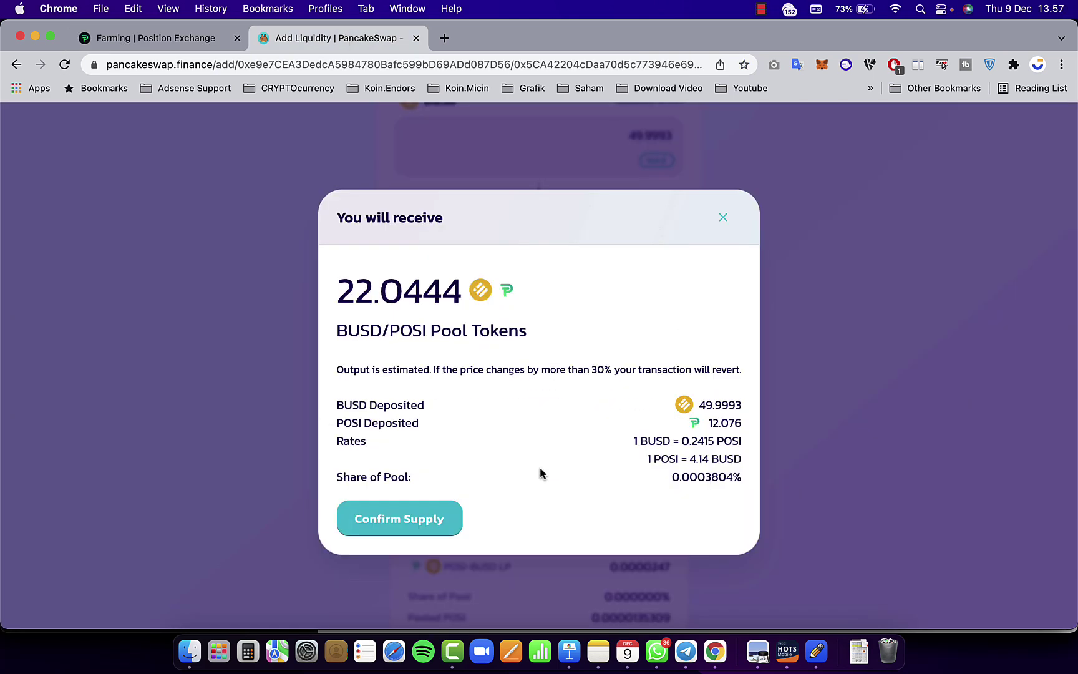
click(424, 517)
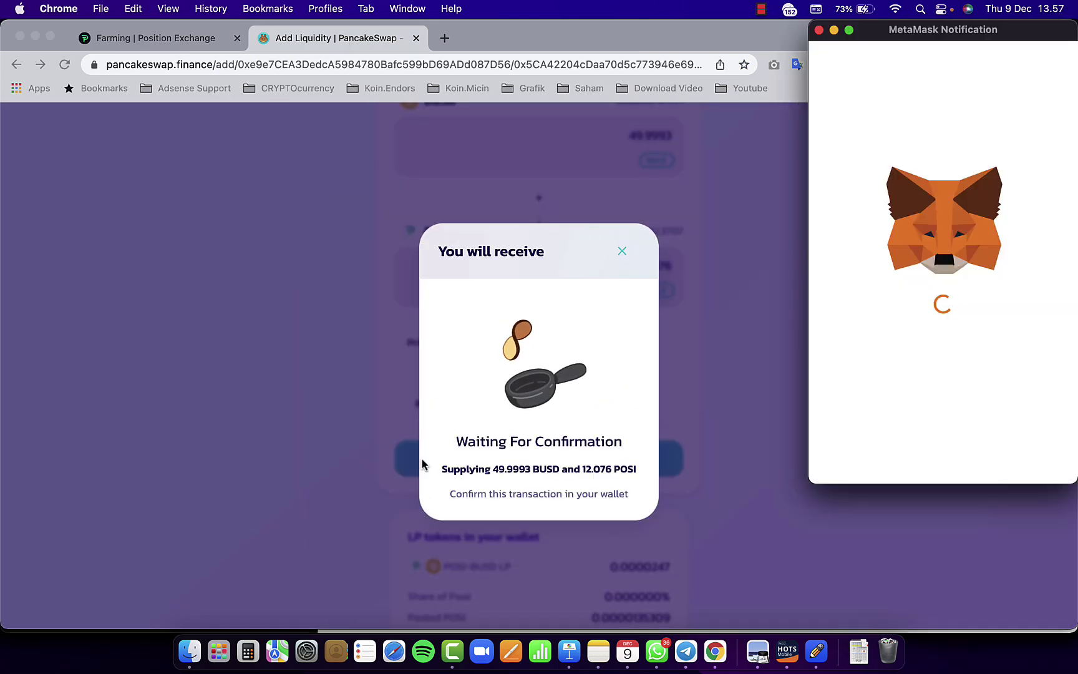
- Copy the POSI-BUSD LP staked amount from the farming page and search Google for 739.397 in a new tab
click(132, 38)
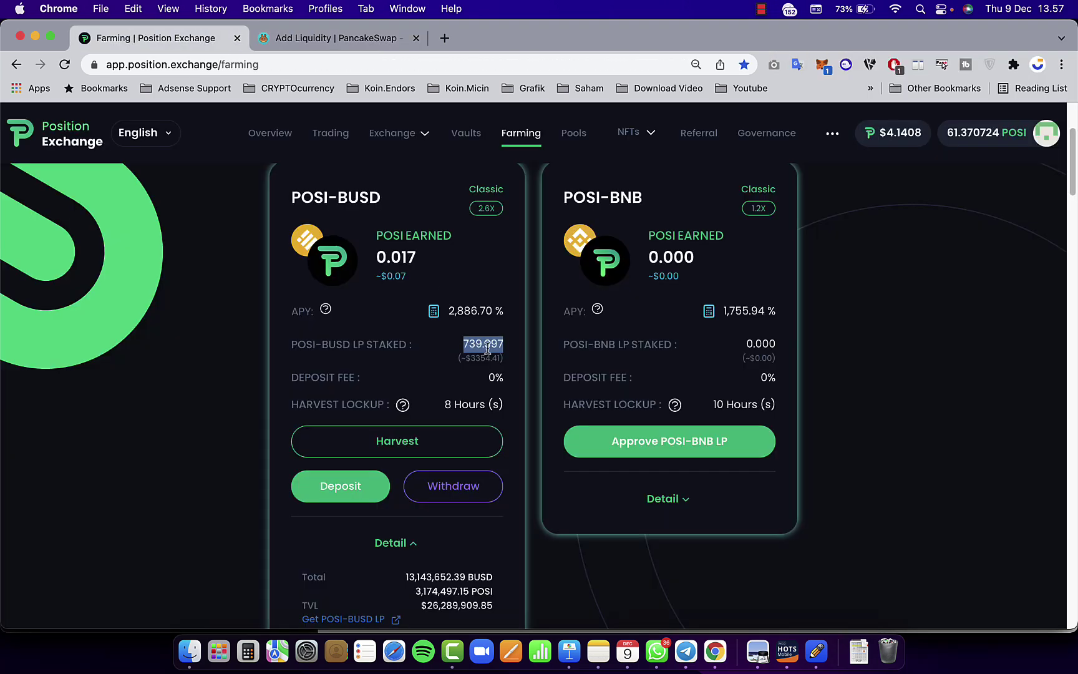
key(super+c)
click(444, 38)
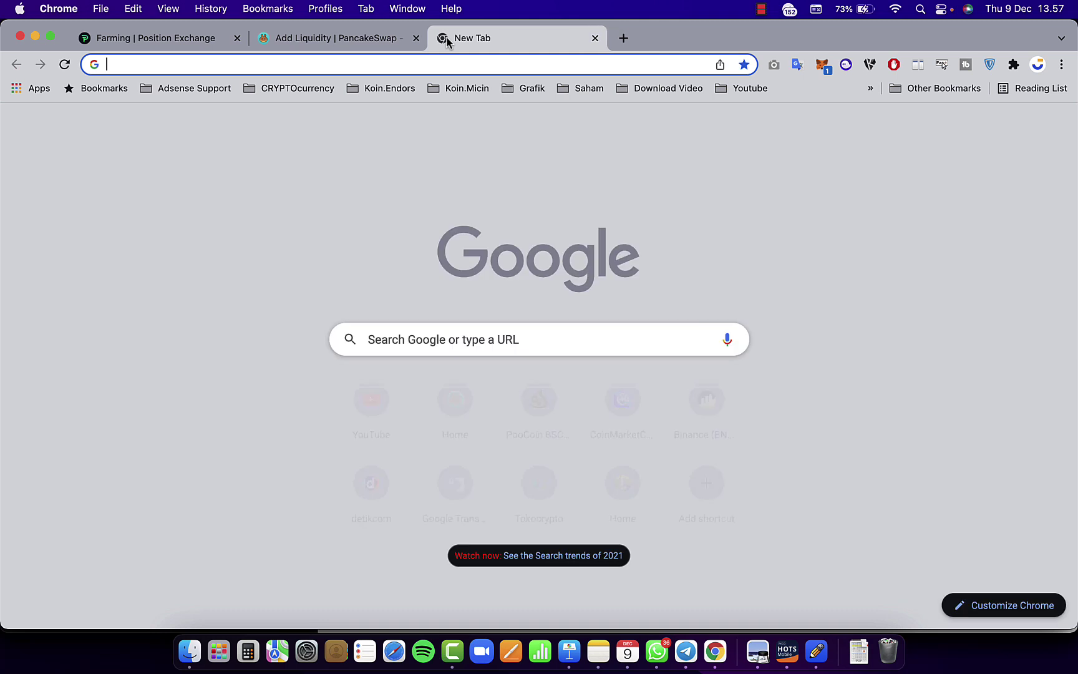
key(super+v)
key(Return)
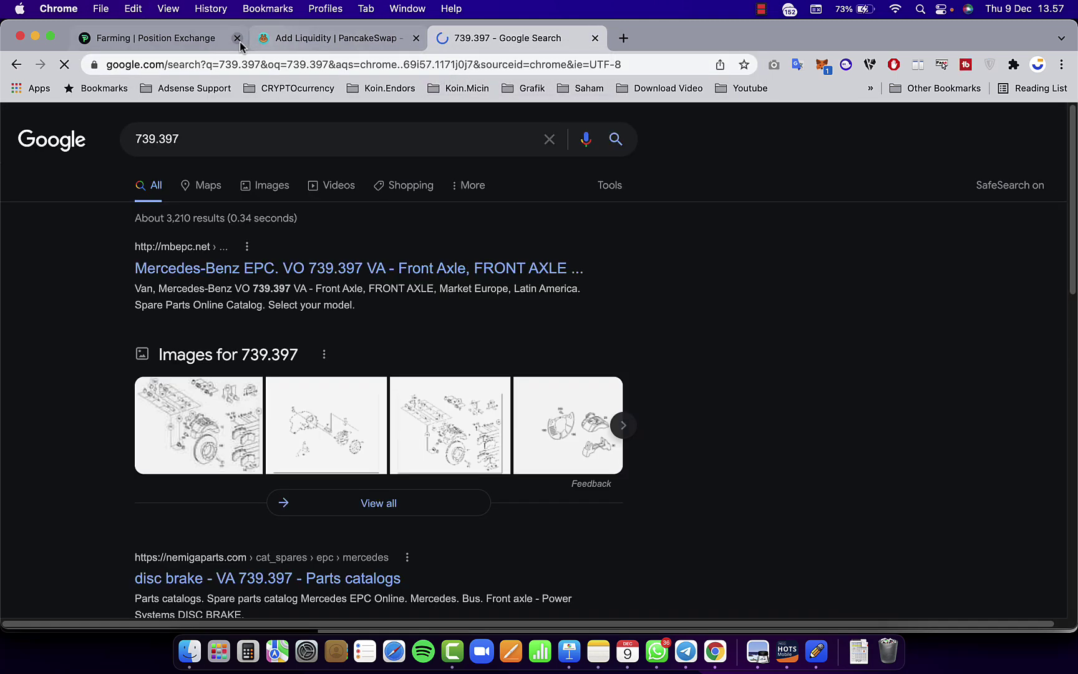
- Confirm the pending Add Liquidity transaction in MetaMask and review the wallet's assets and activity
click(322, 37)
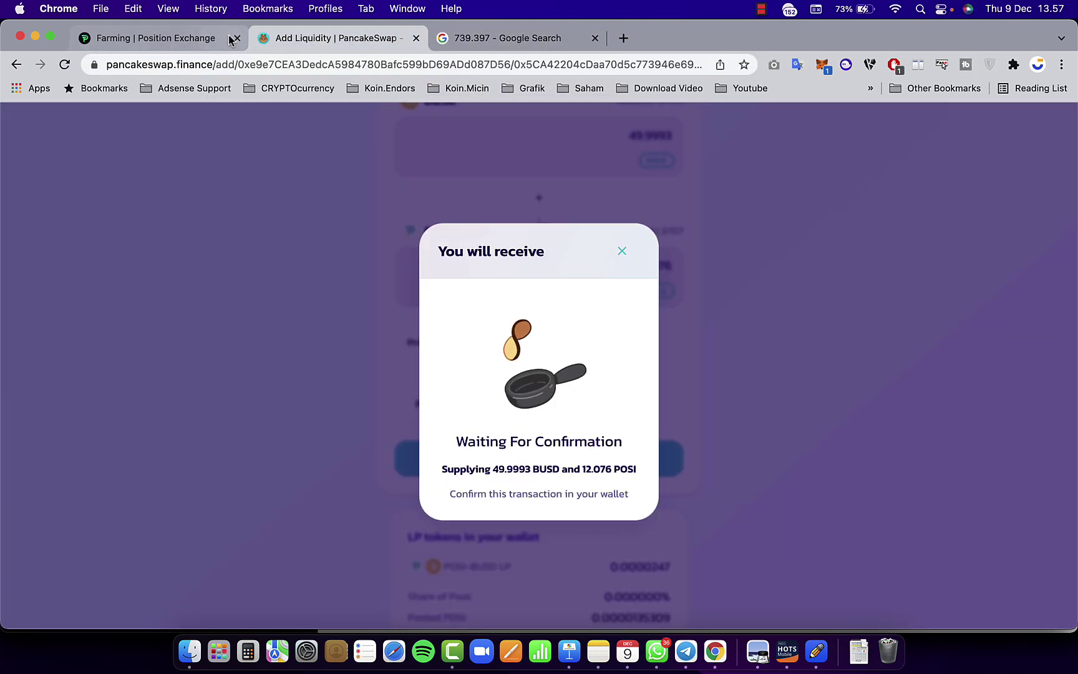
click(822, 64)
click(778, 506)
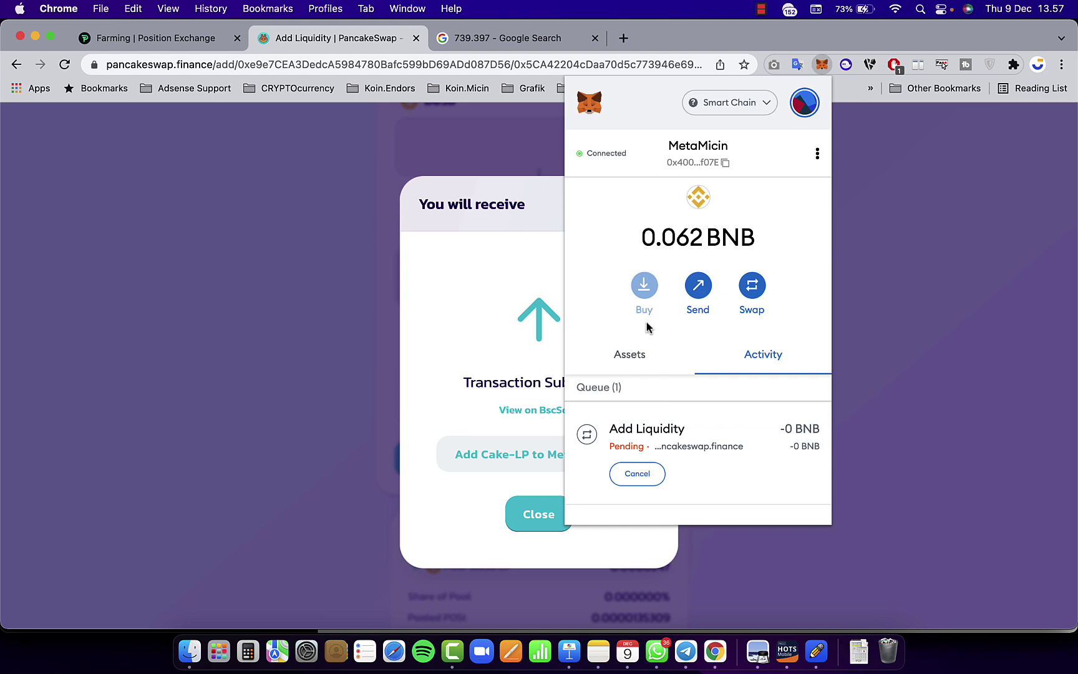
click(639, 355)
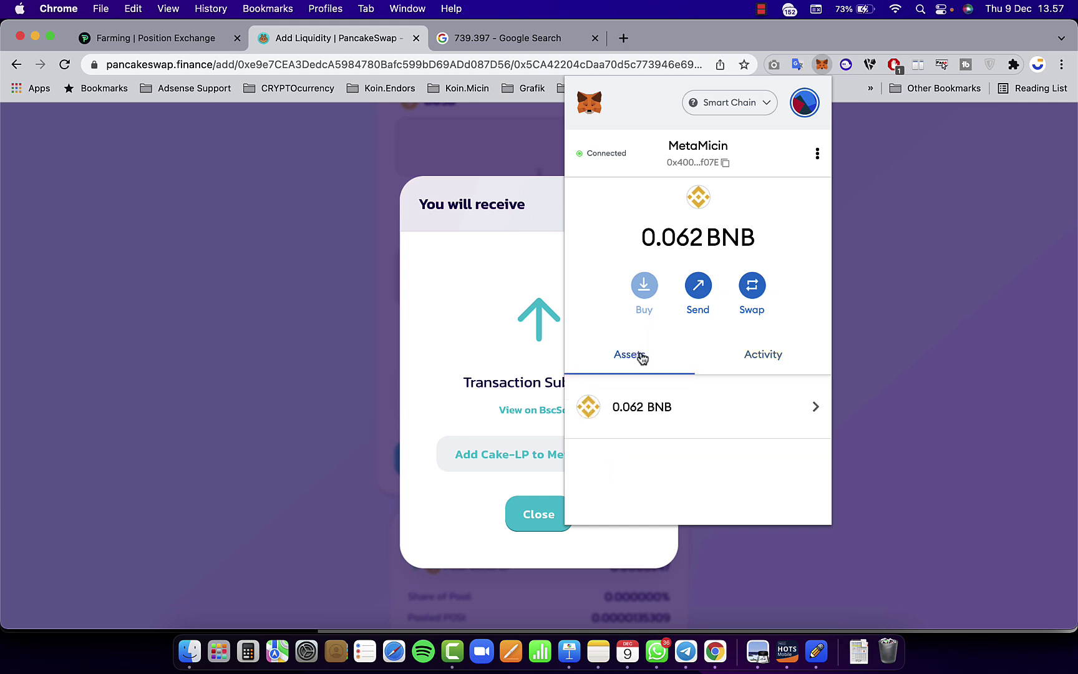
click(725, 360)
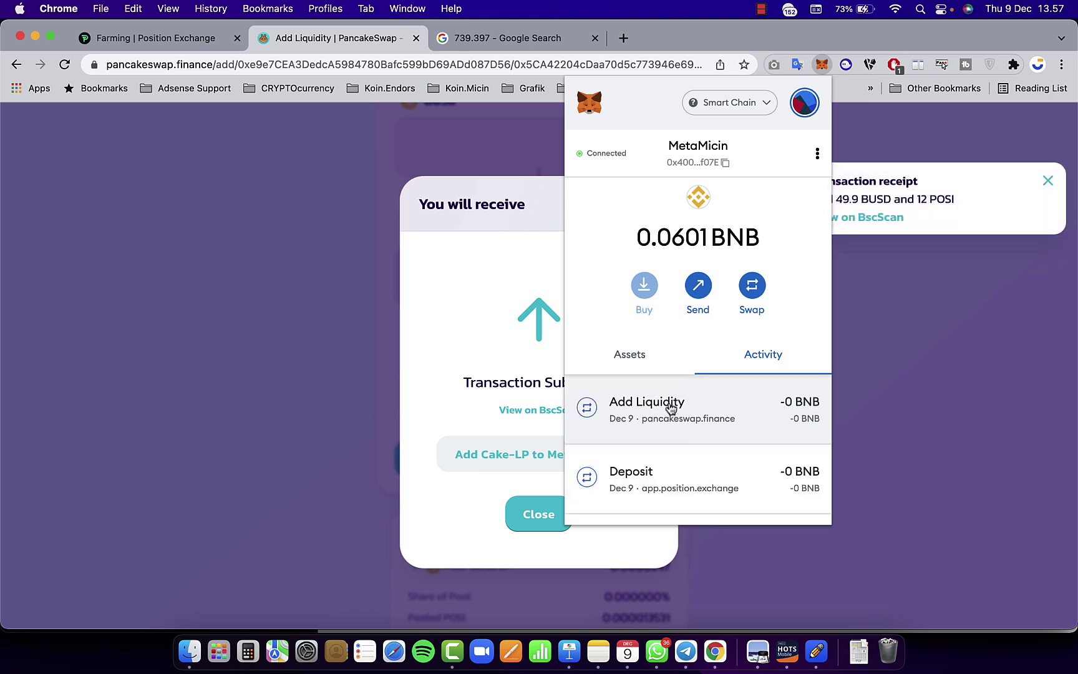
- Reload the Position Exchange farming page and examine the POSI-BUSD pair's LP staked amount and APY
click(159, 44)
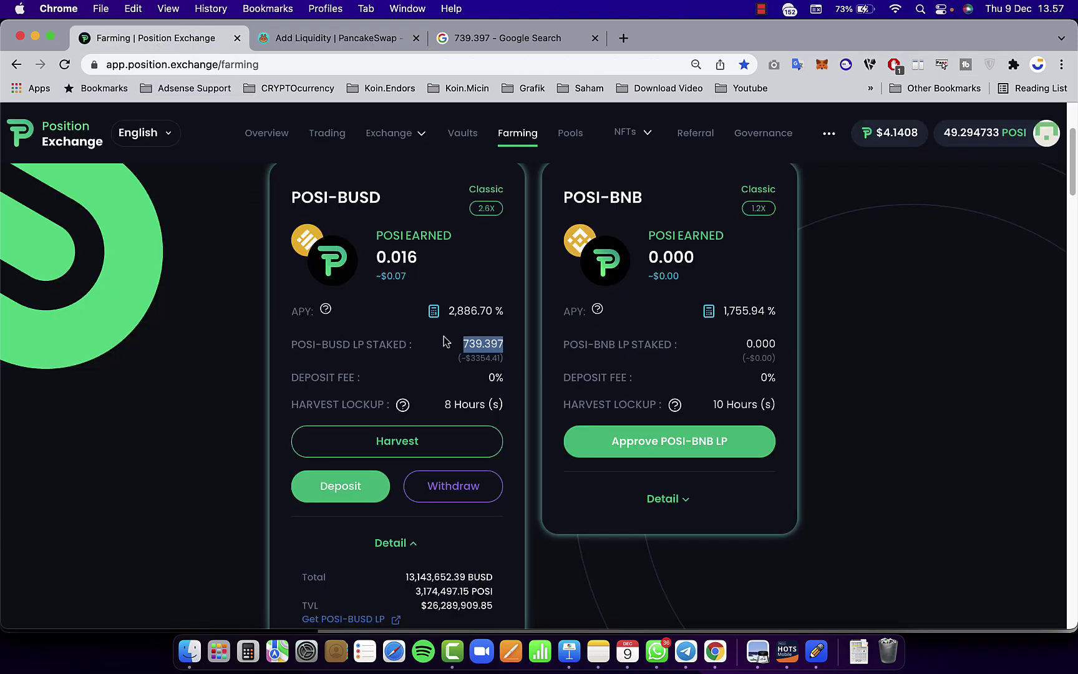
click(480, 348)
drag(465, 344, 510, 351)
click(64, 65)
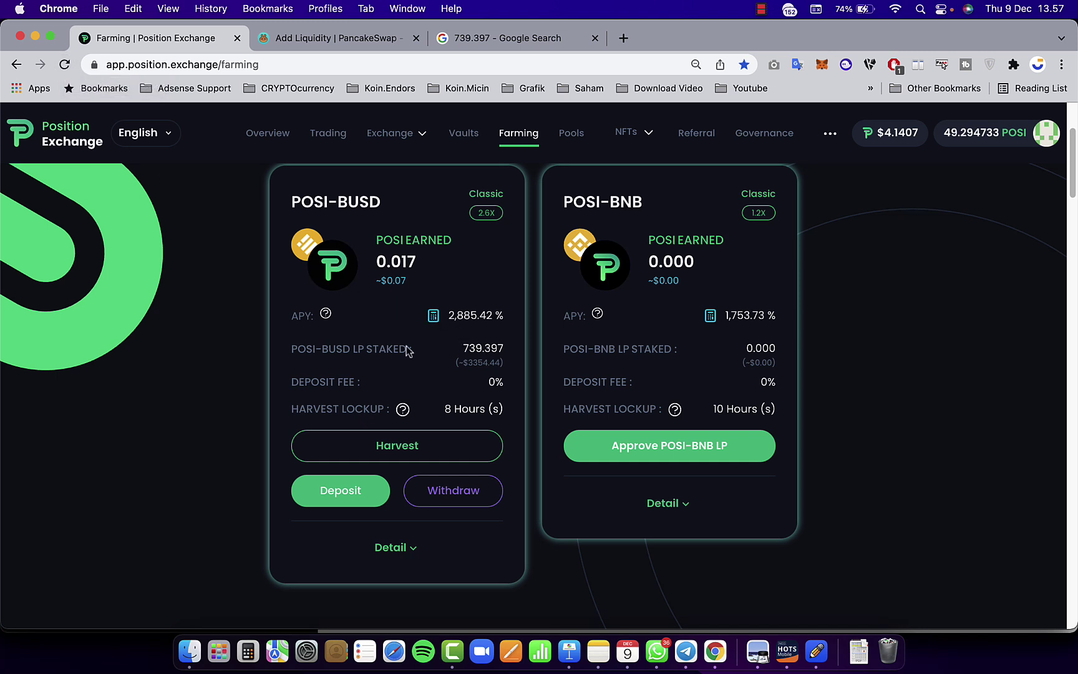
drag(448, 316, 476, 316)
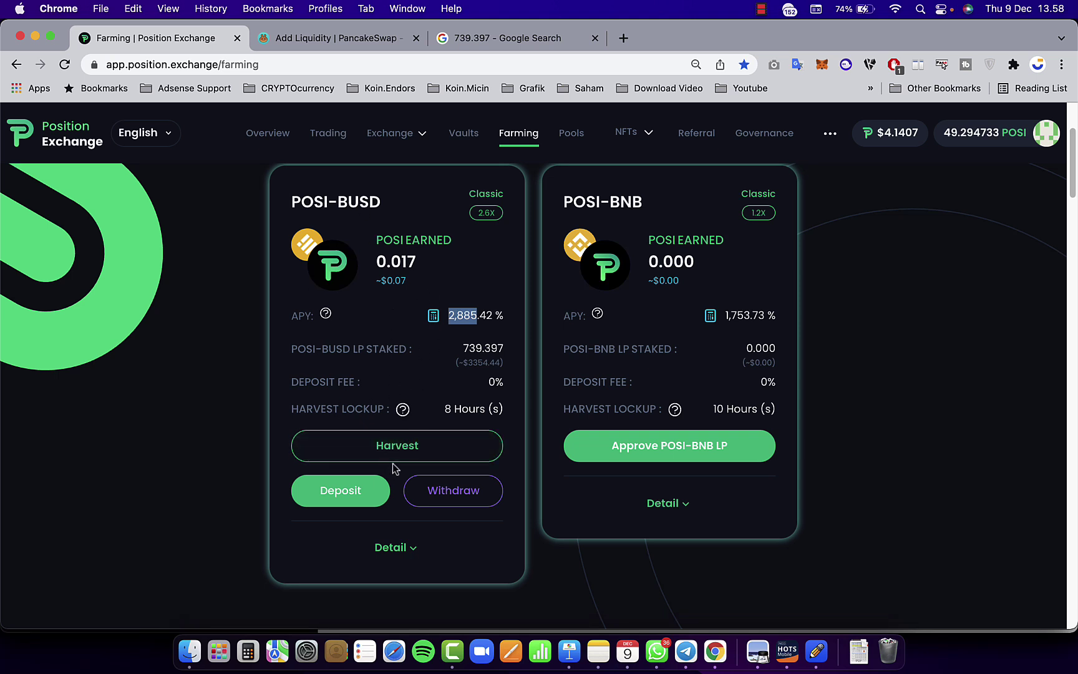
click(341, 490)
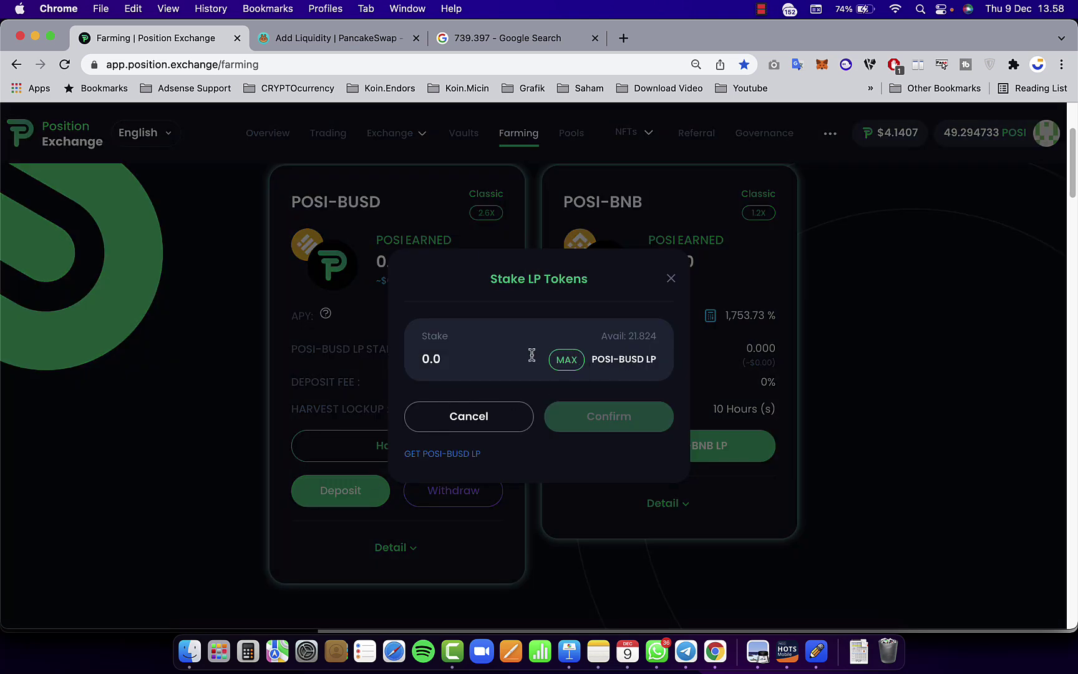
click(566, 360)
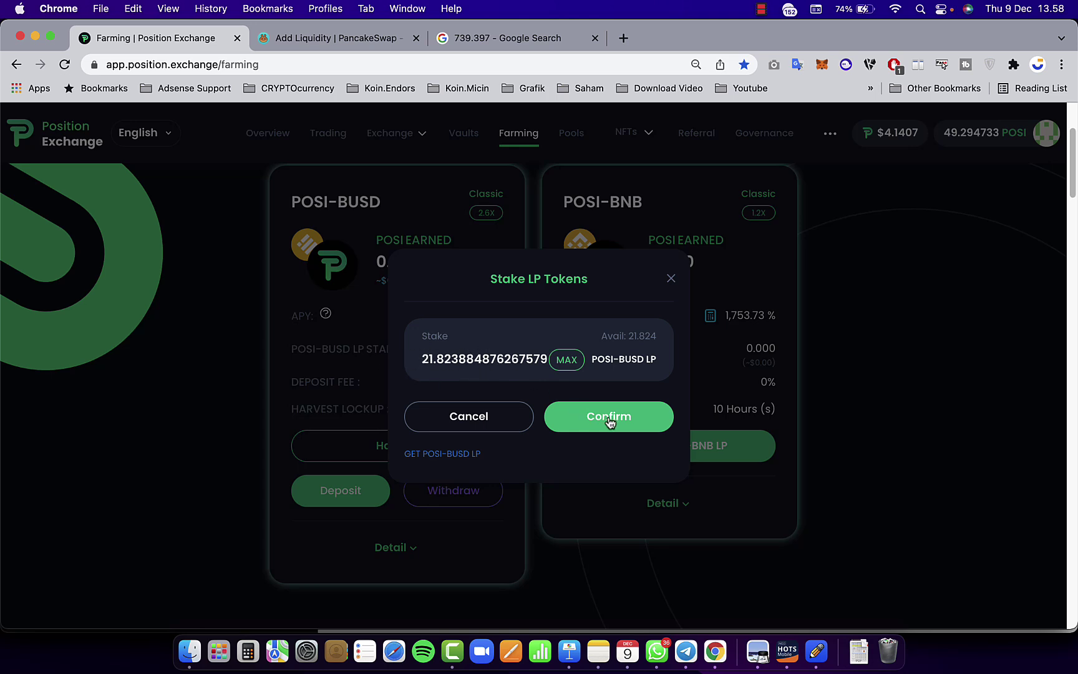
click(673, 280)
- Close the transaction submitted message on the PancakeSwap Add Liquidity page
click(333, 39)
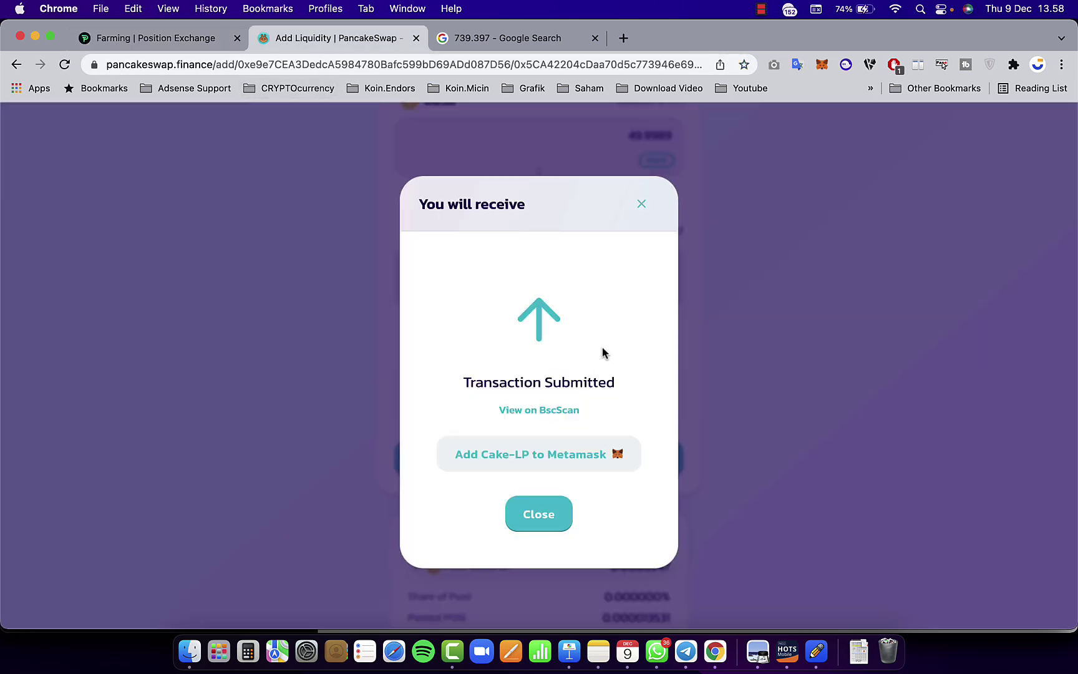
click(558, 502)
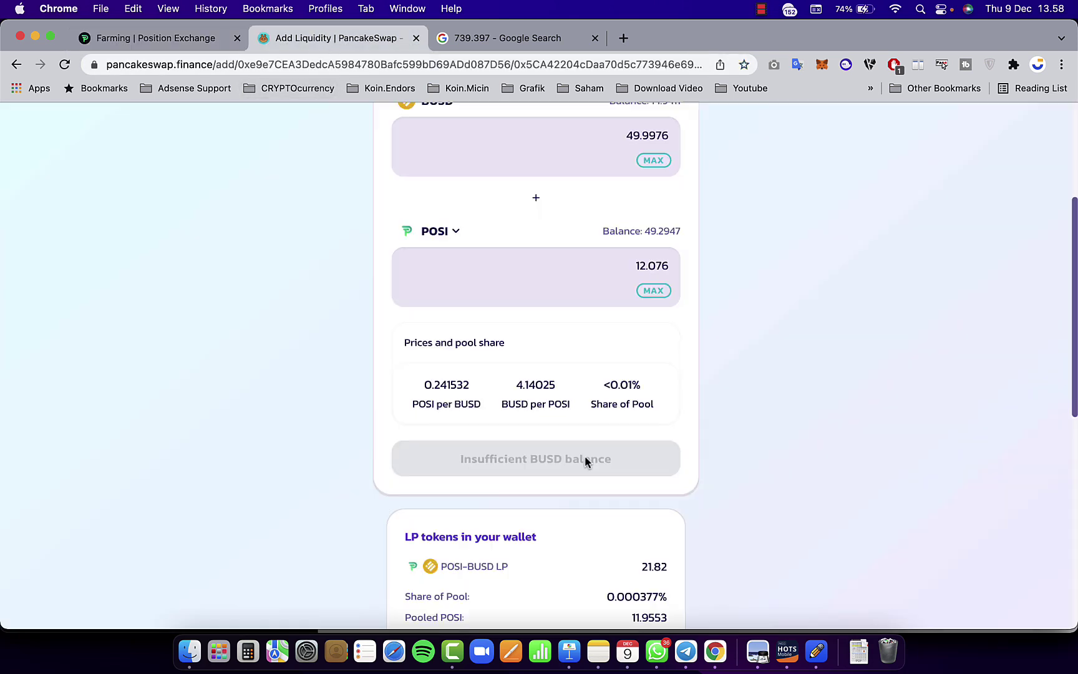
- Start a POSI-BUSD deposit on the Position Exchange farming page and set the stake amount to 21.823 LP
click(179, 45)
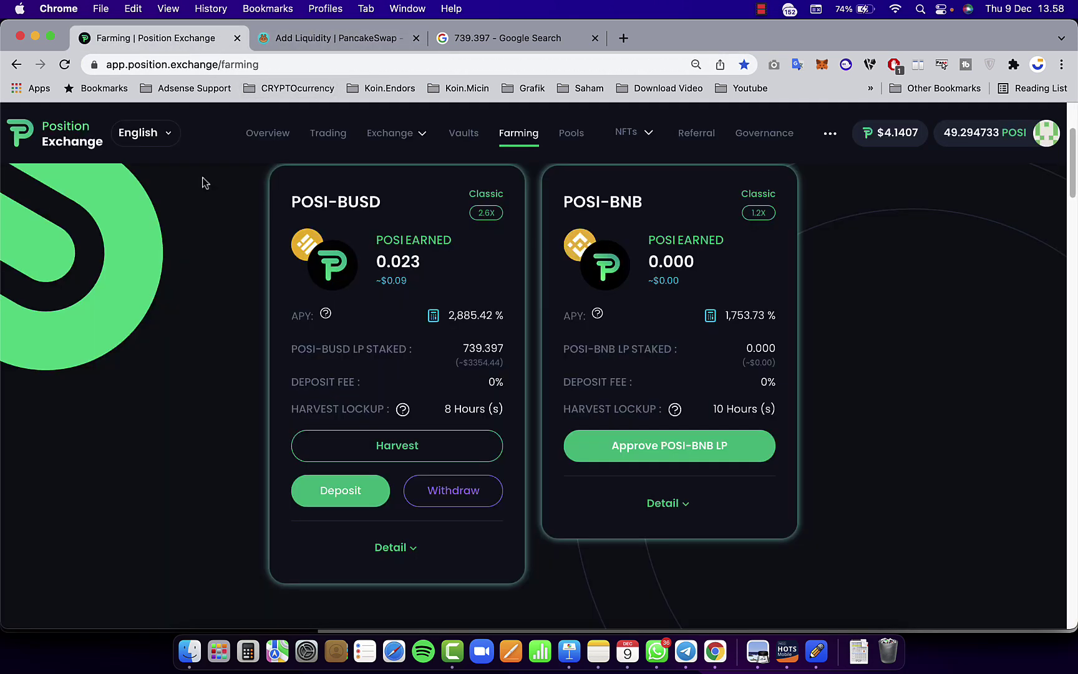
click(358, 491)
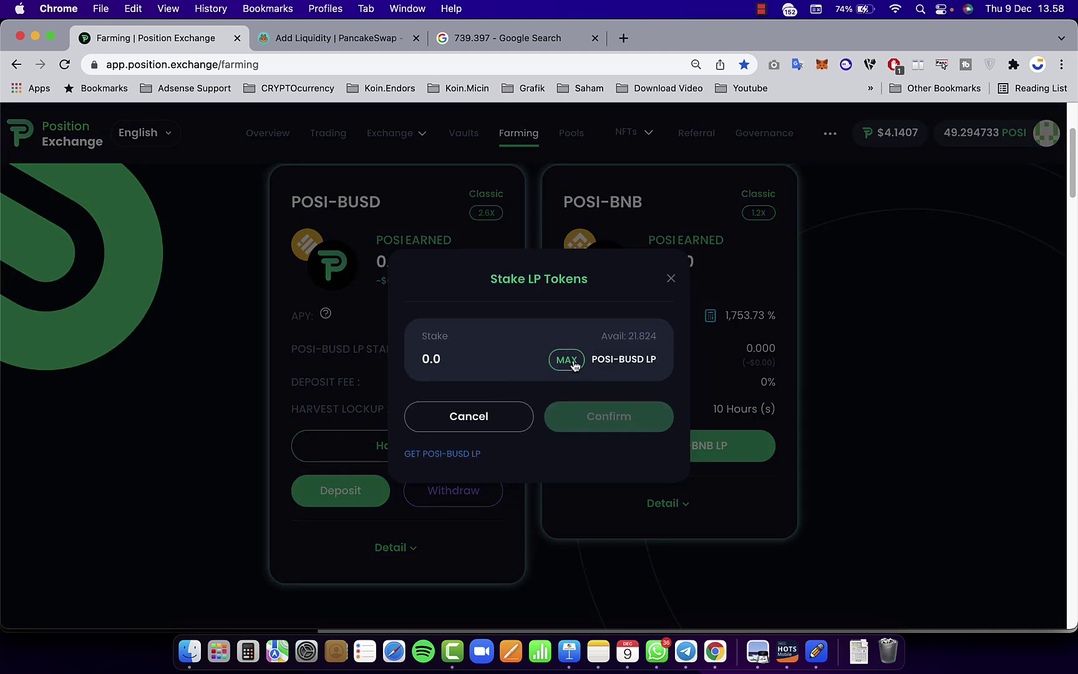
click(567, 360)
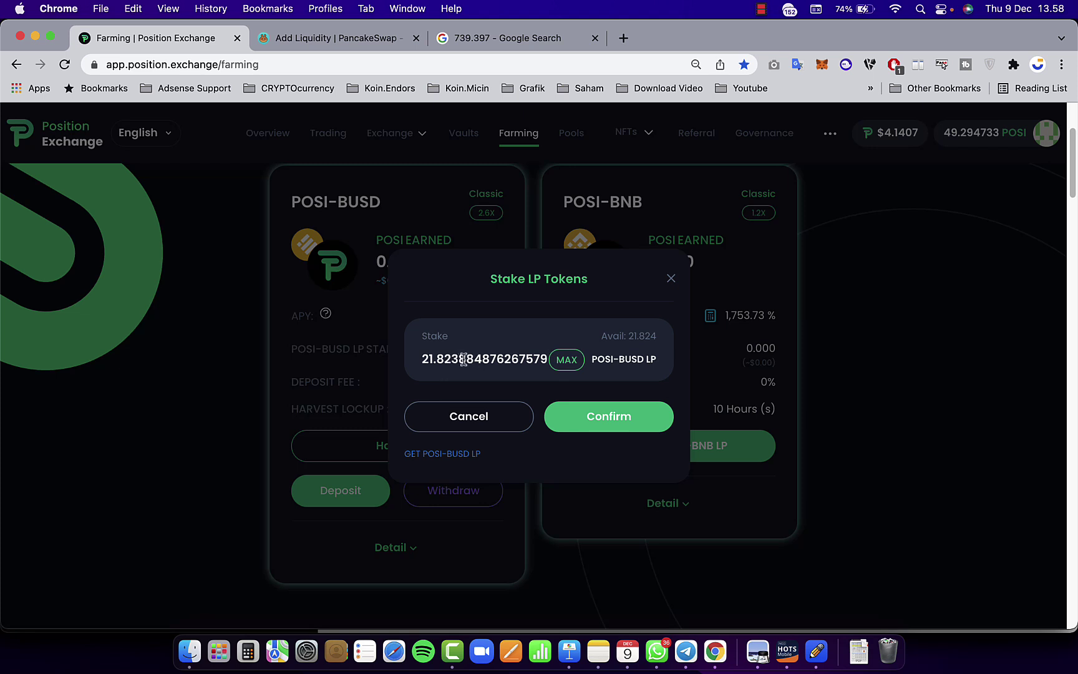
drag(460, 356, 579, 364)
key(BackSpace)
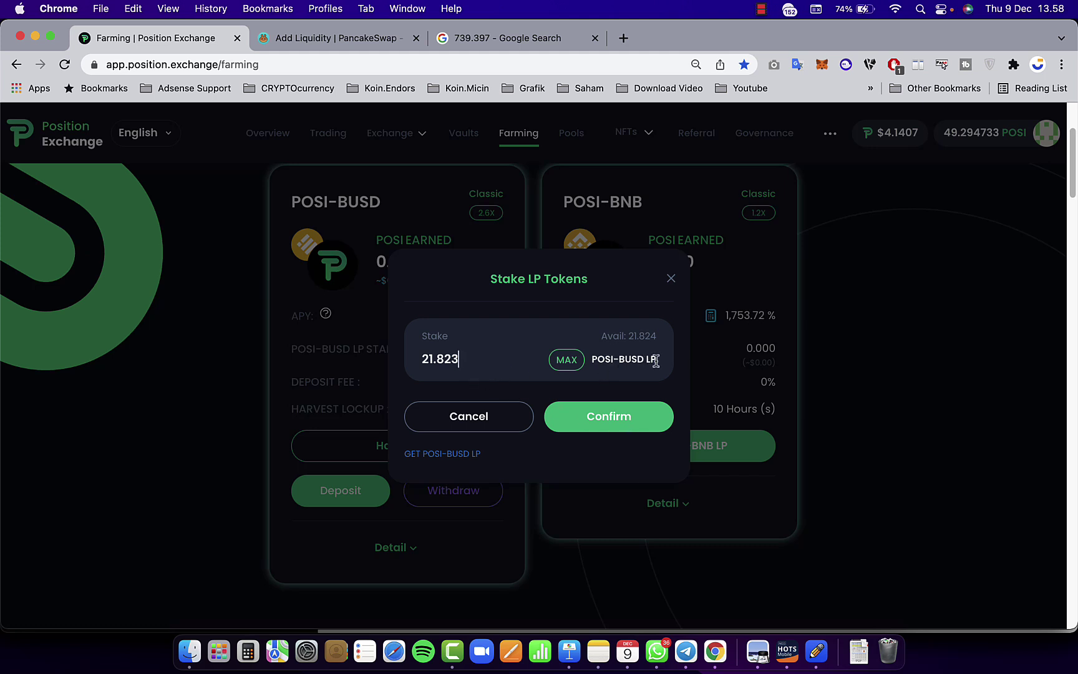
- Submit the POSI-BUSD LP stake, confirm the deposit transaction in MetaMask, and reload the farming page
click(614, 420)
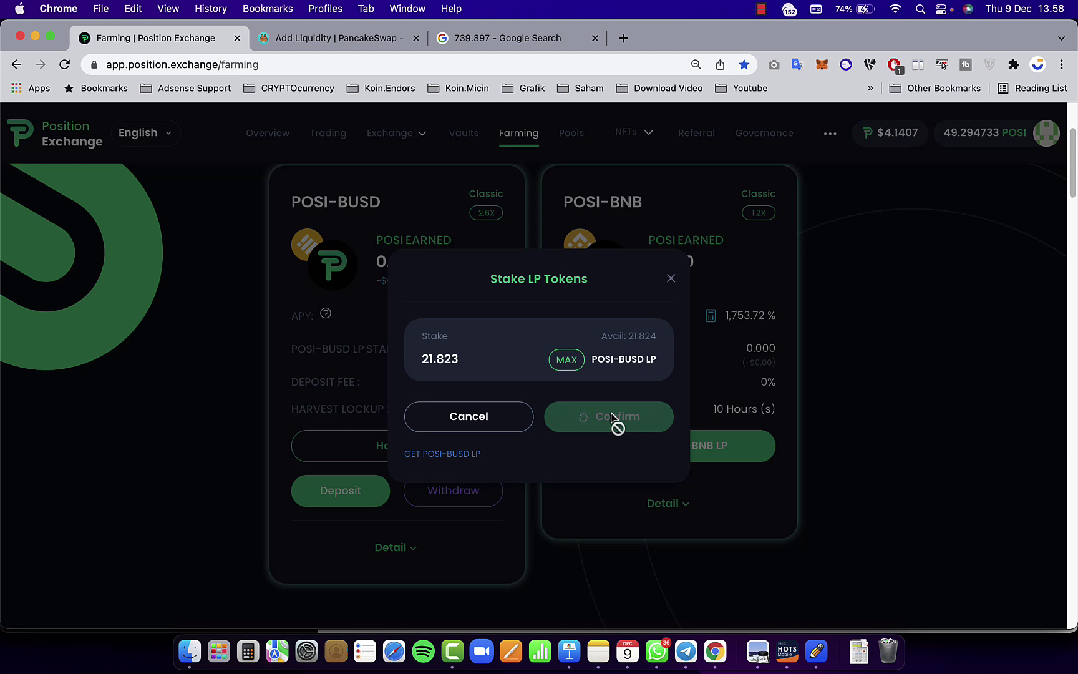
scroll(966, 388, down, 1)
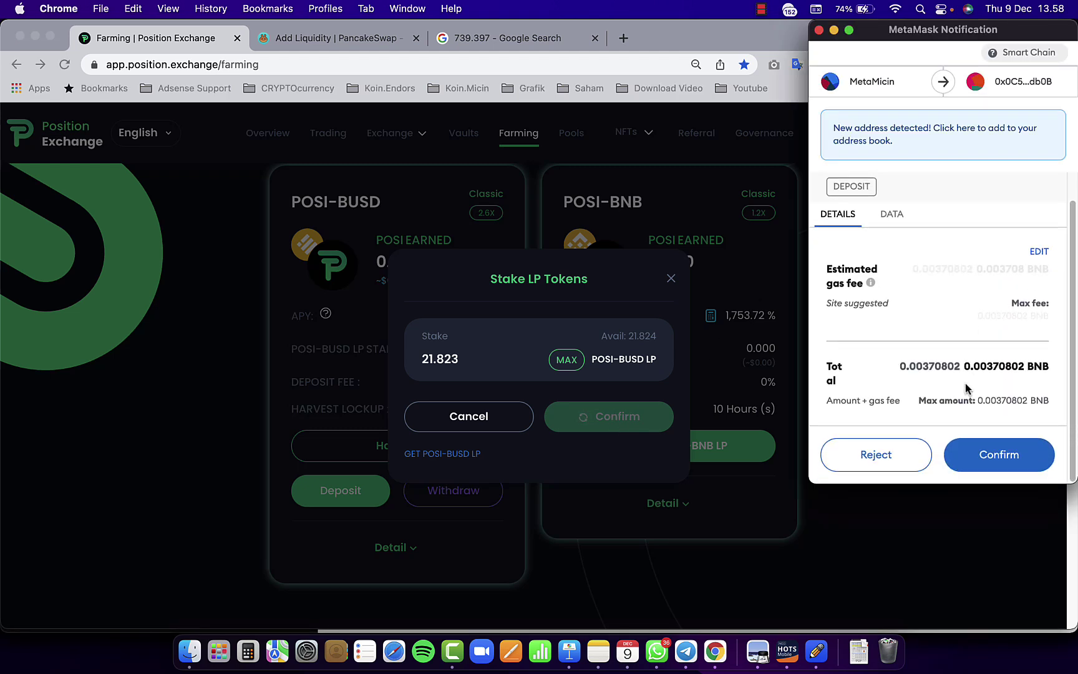
click(993, 458)
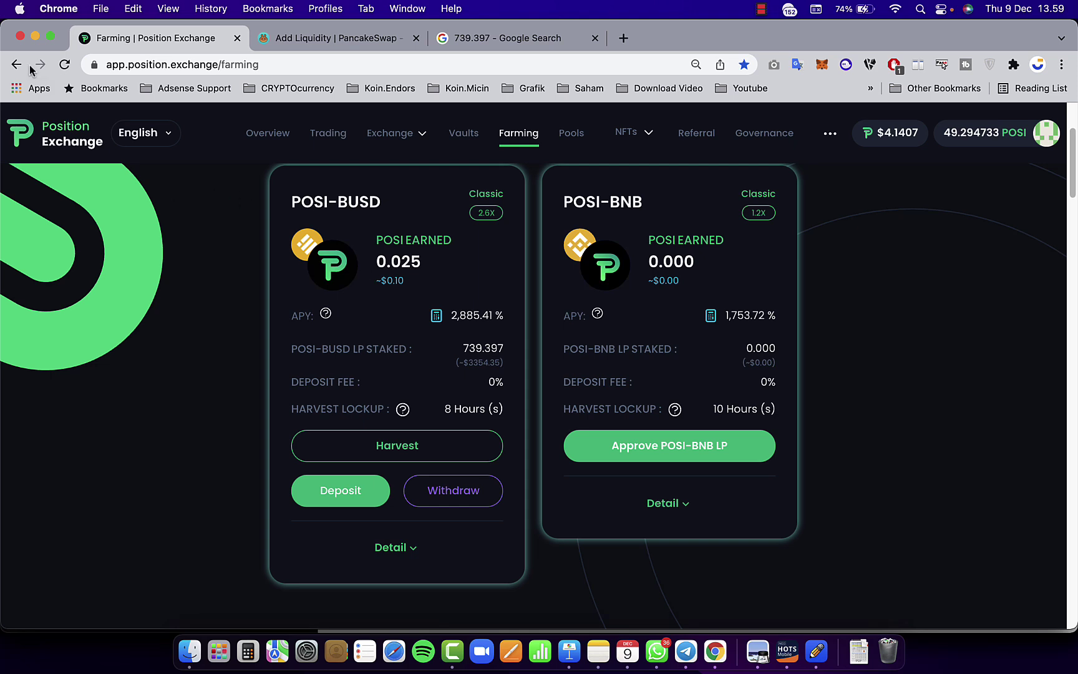
click(63, 65)
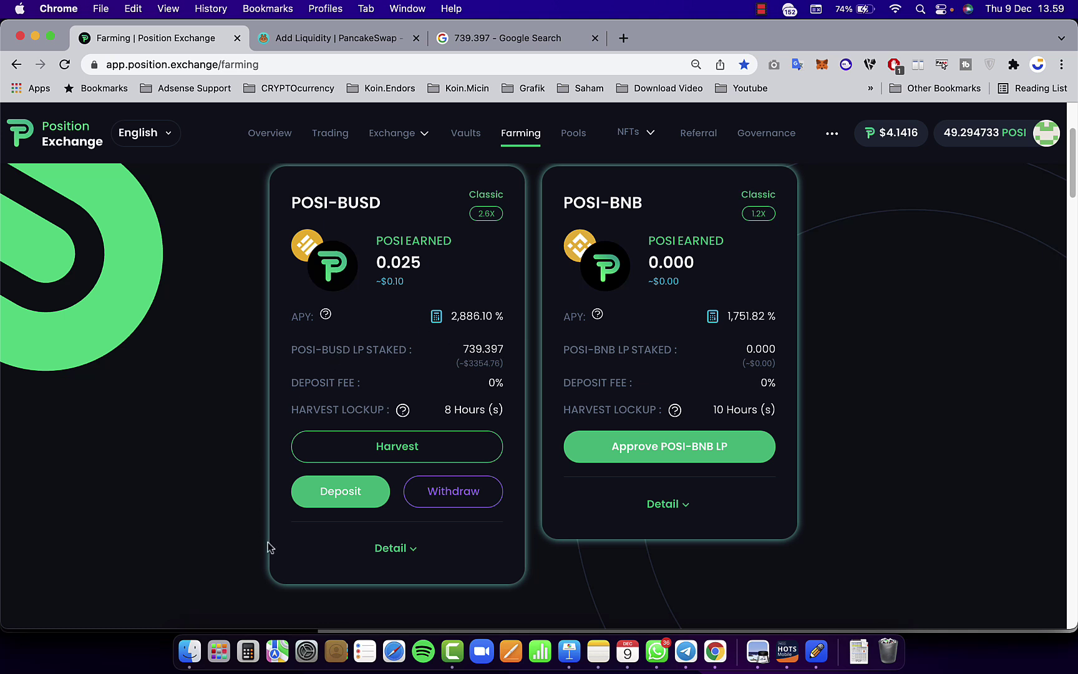
- Look over the POSI and POSI NFT staking pools, and open the NFTs page with its characters and casting section
click(573, 134)
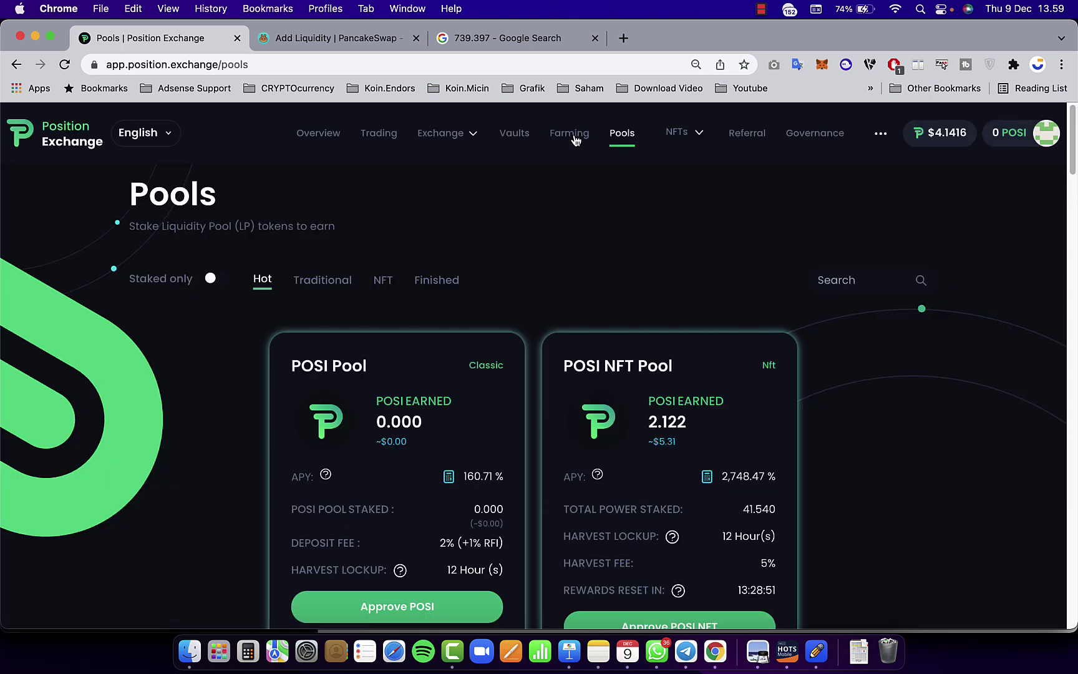
scroll(652, 276, down, 2)
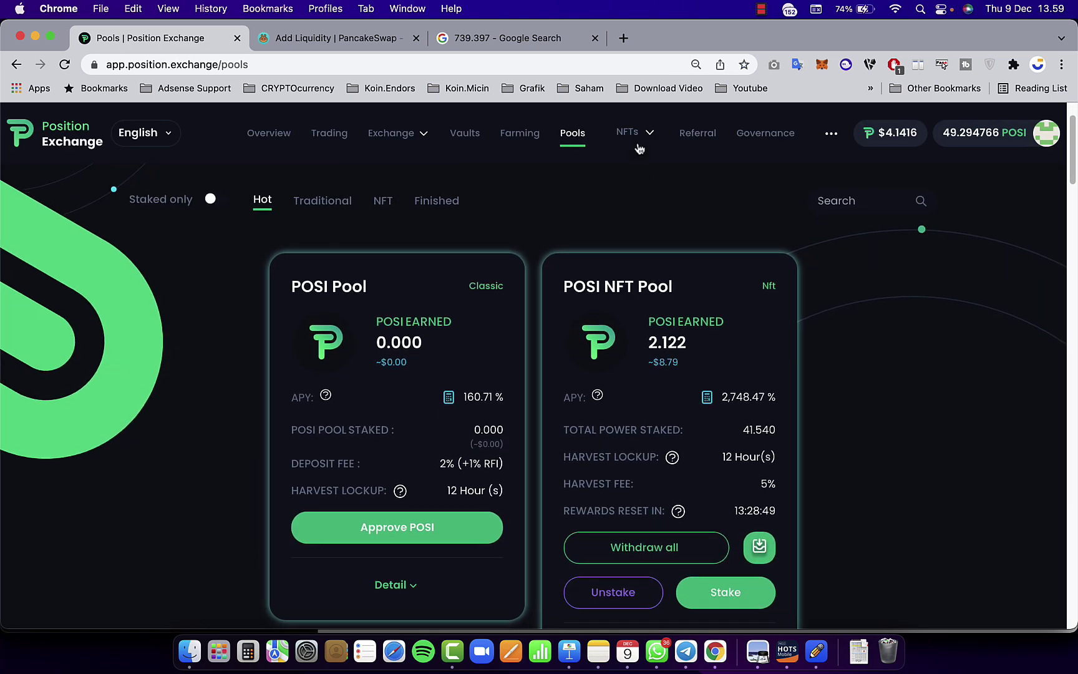
mouse_move(638, 142)
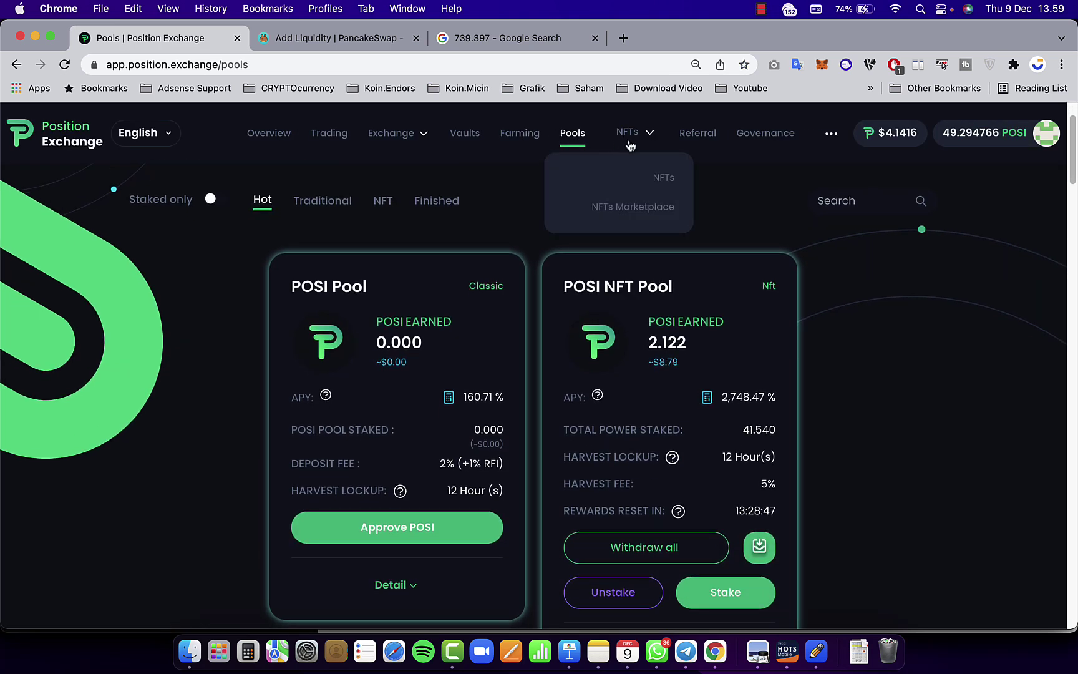
click(658, 181)
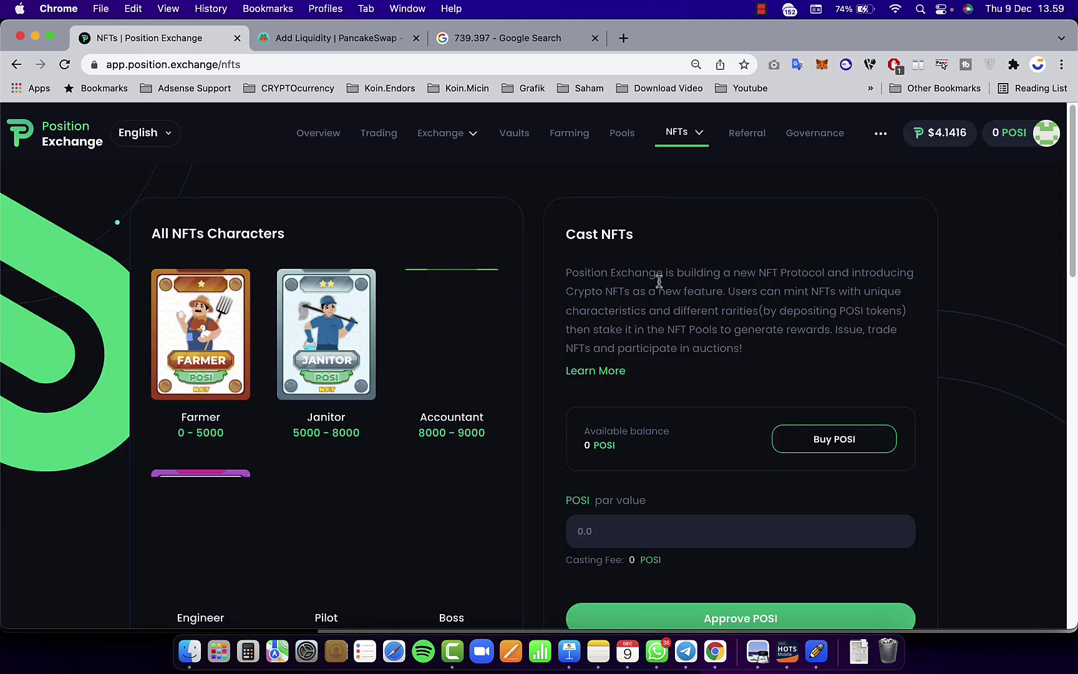
scroll(649, 443, down, 3)
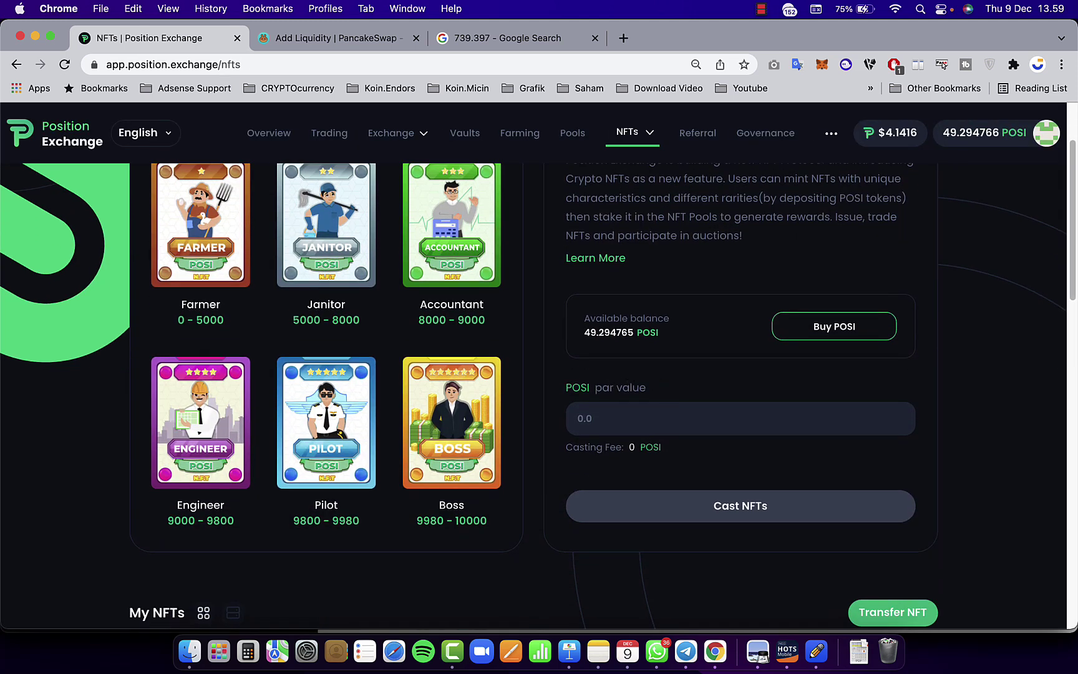
scroll(652, 371, up, 3)
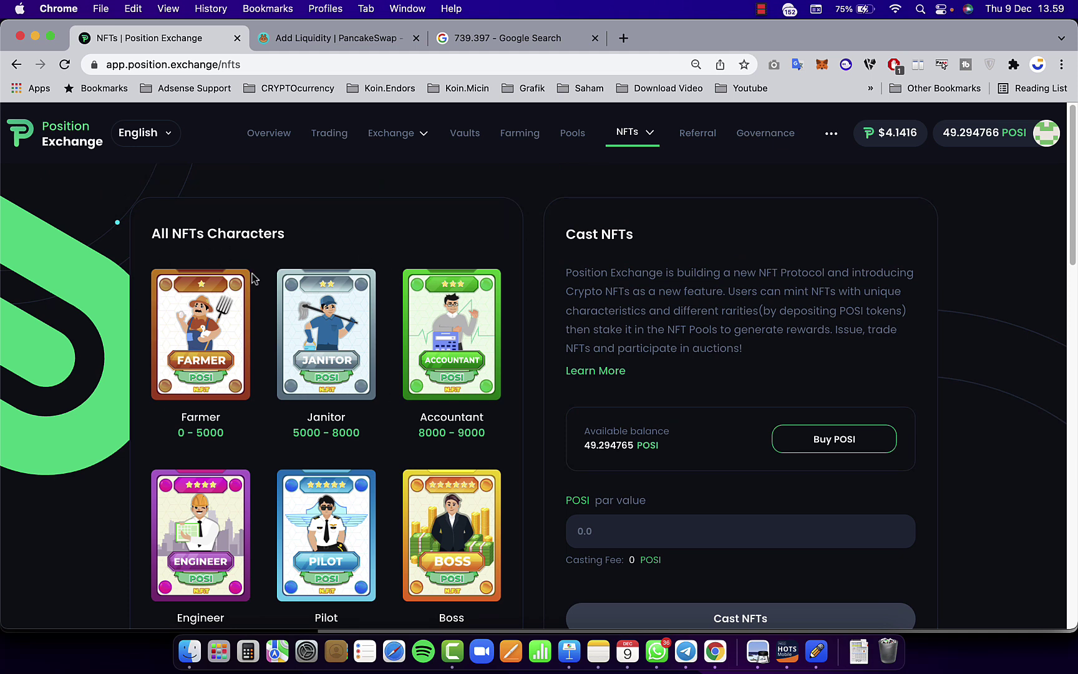
- Examine the NFT characters' details and the cards already owned under My NFTs
click(207, 360)
scroll(400, 321, down, 5)
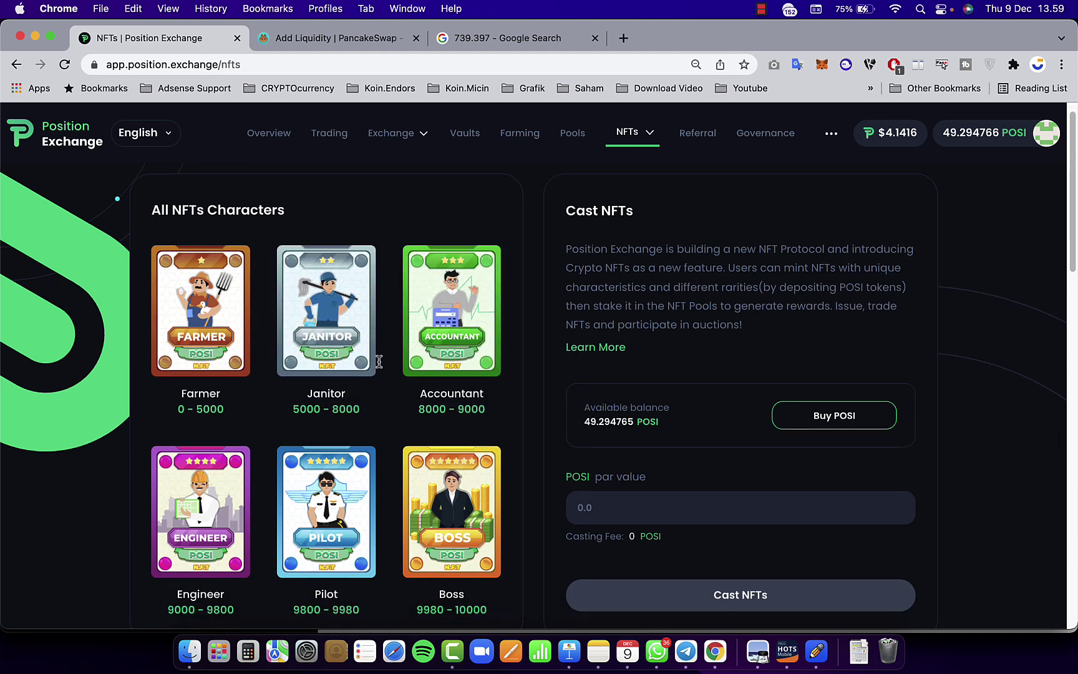
scroll(399, 324, down, 6)
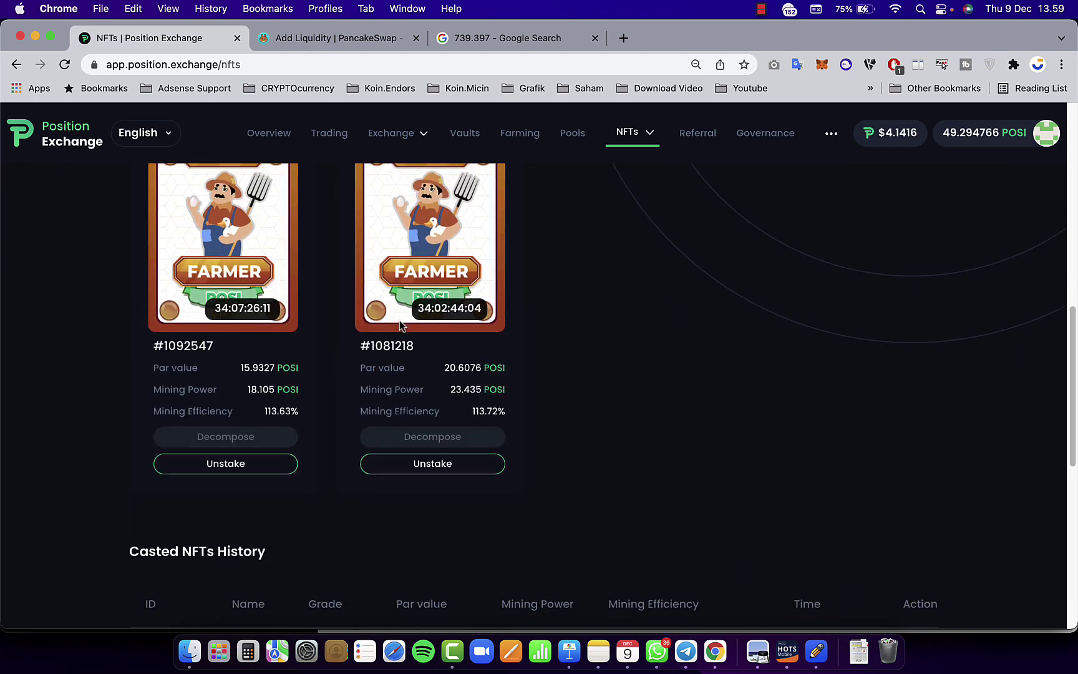
scroll(377, 349, up, 3)
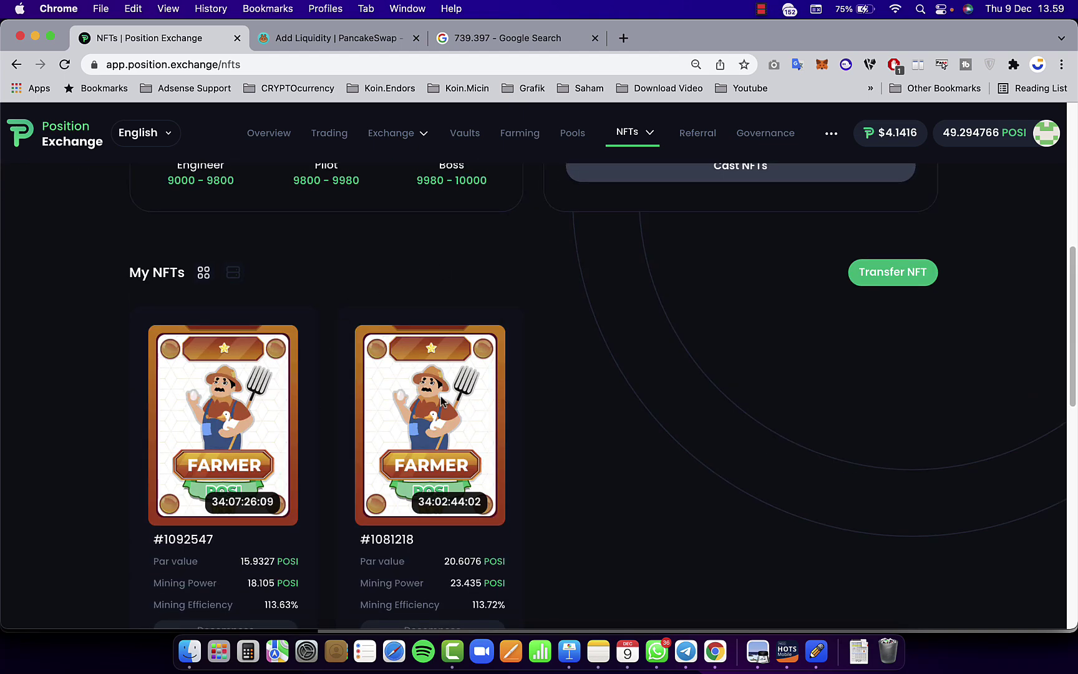
scroll(374, 399, up, 7)
scroll(435, 391, down, 3)
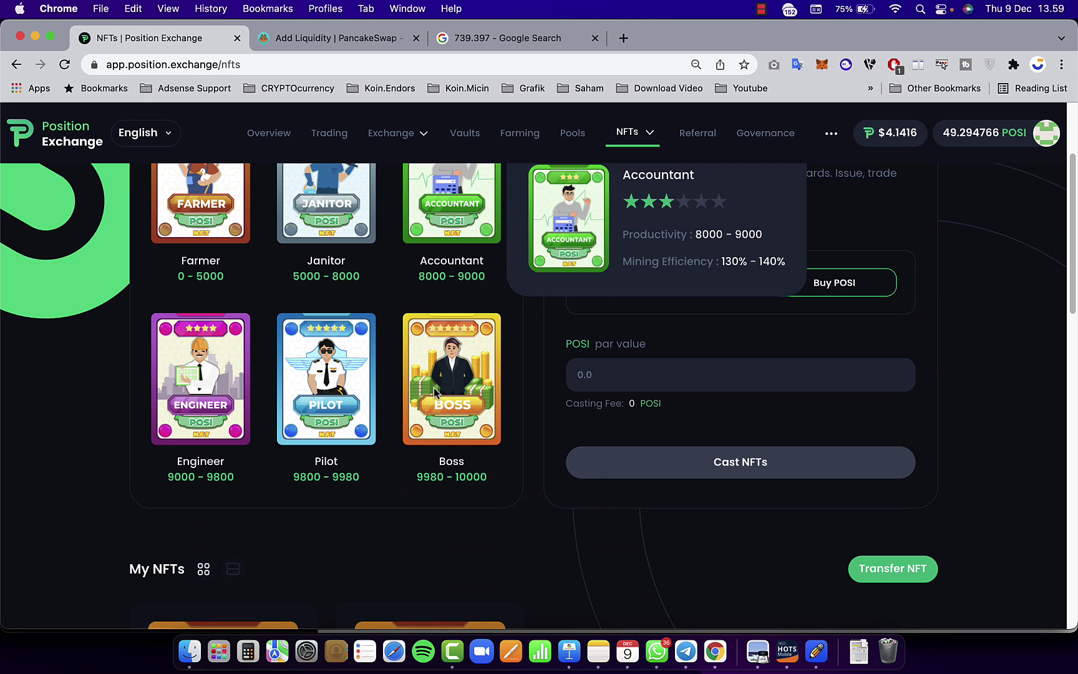
mouse_move(465, 379)
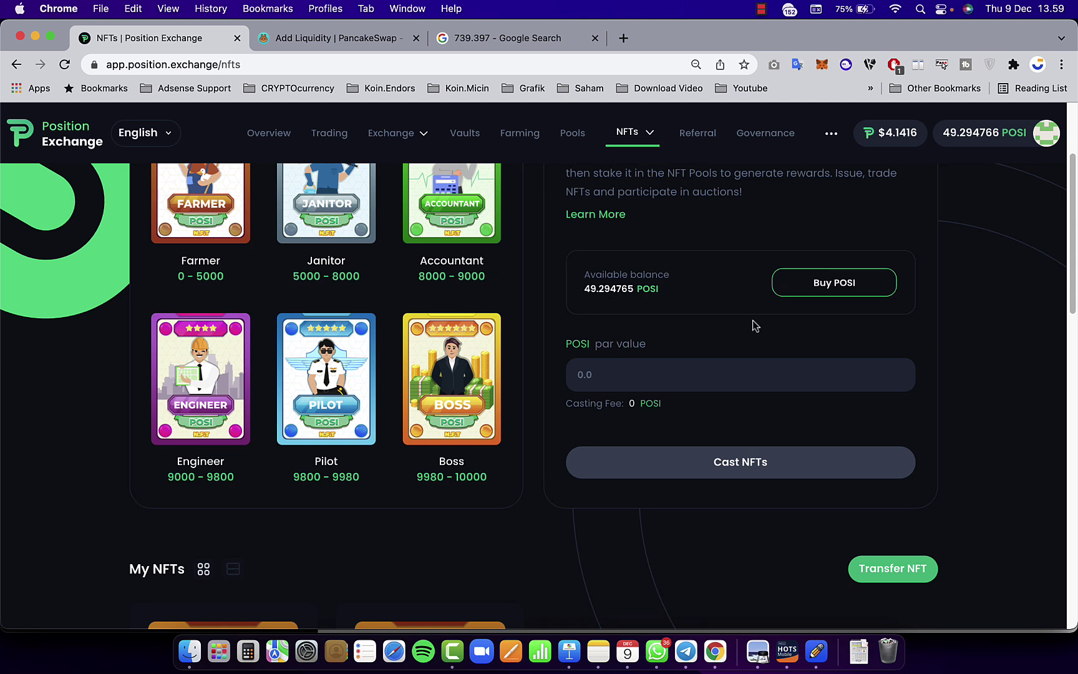
- Cast an NFT with a par value of 49 POSI and confirm the transaction in MetaMask
click(647, 379)
text(49)
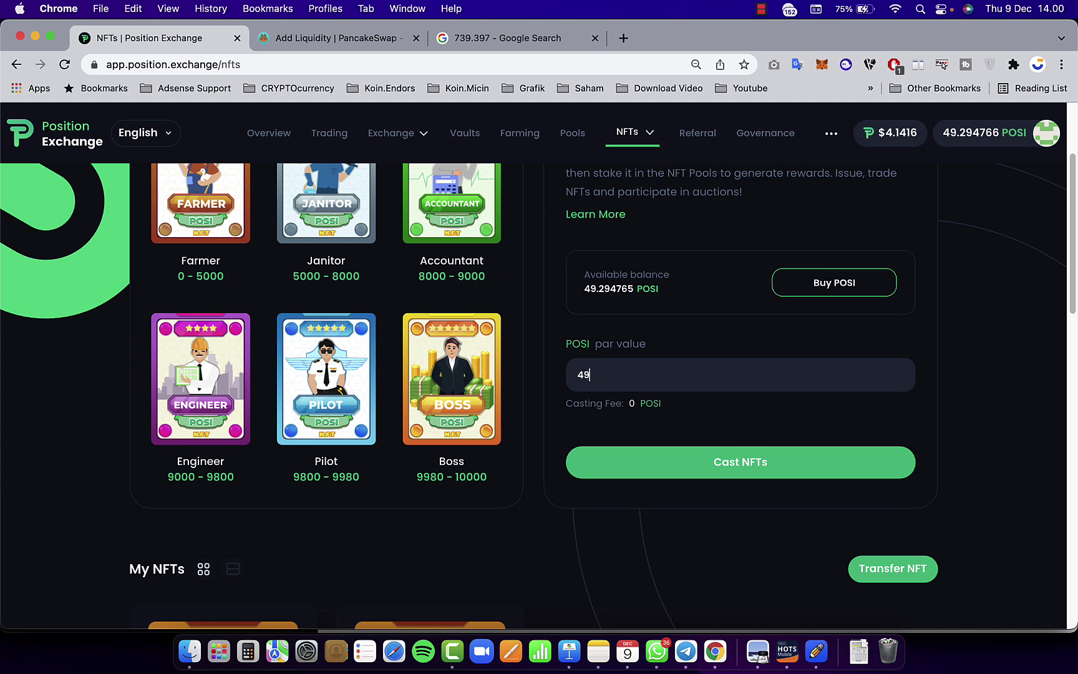
click(734, 465)
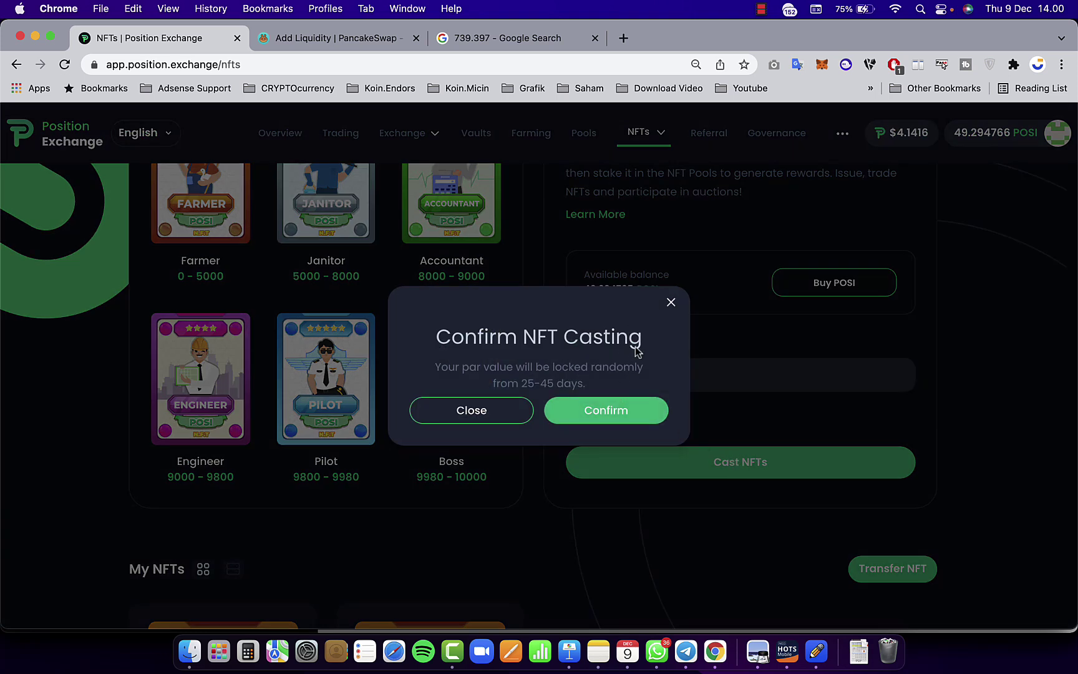
click(670, 303)
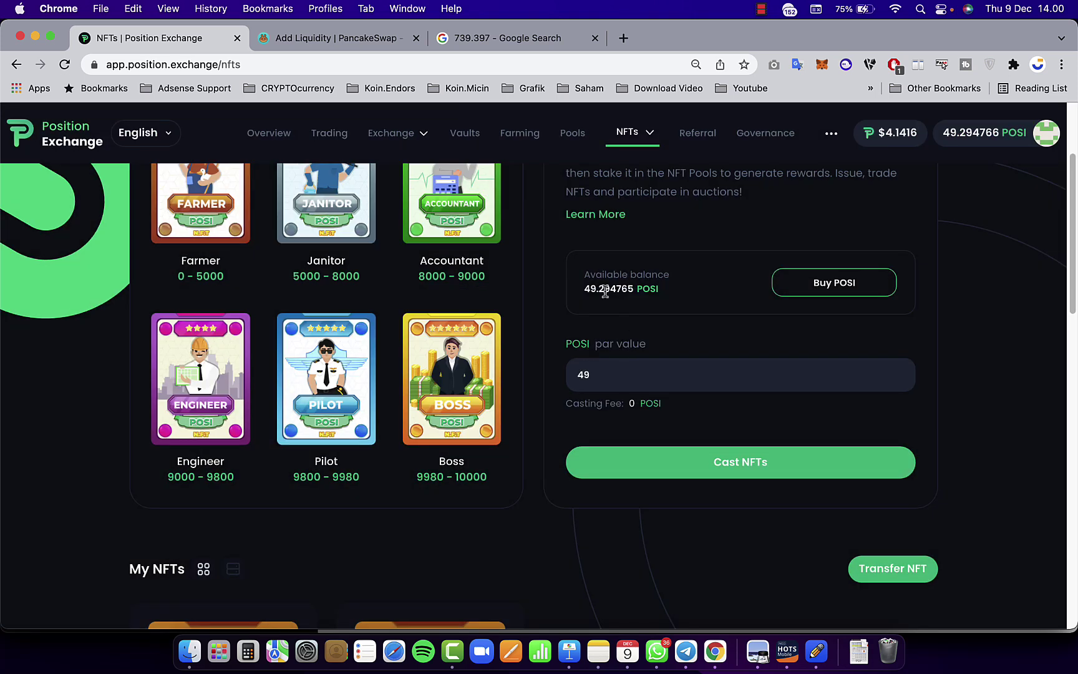
click(743, 465)
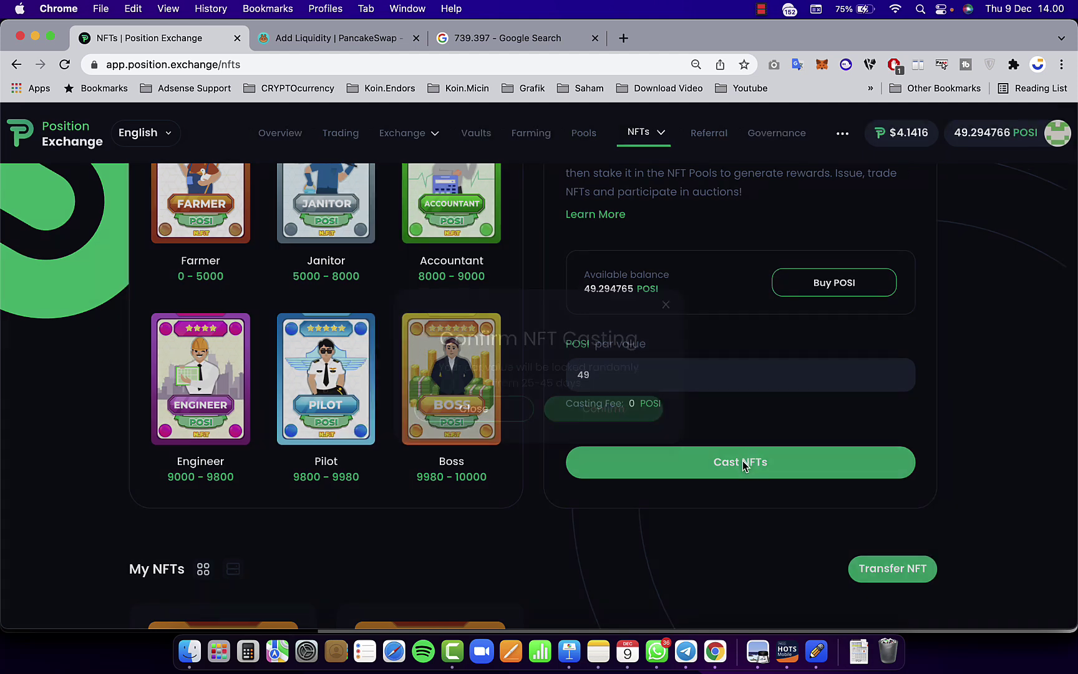
click(621, 413)
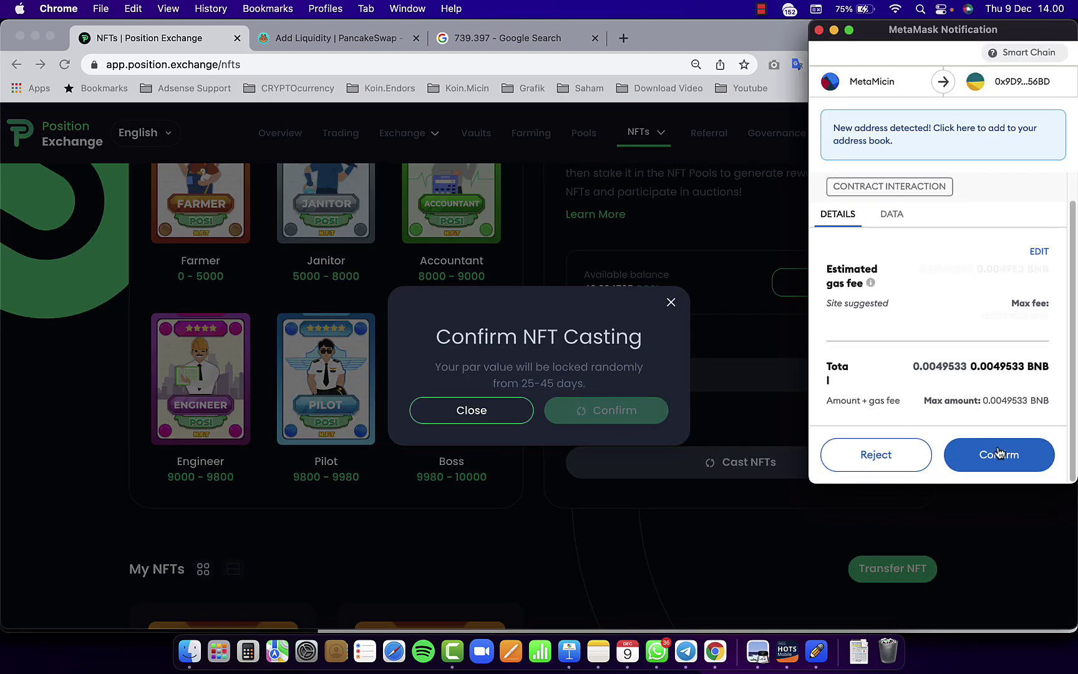
click(1000, 454)
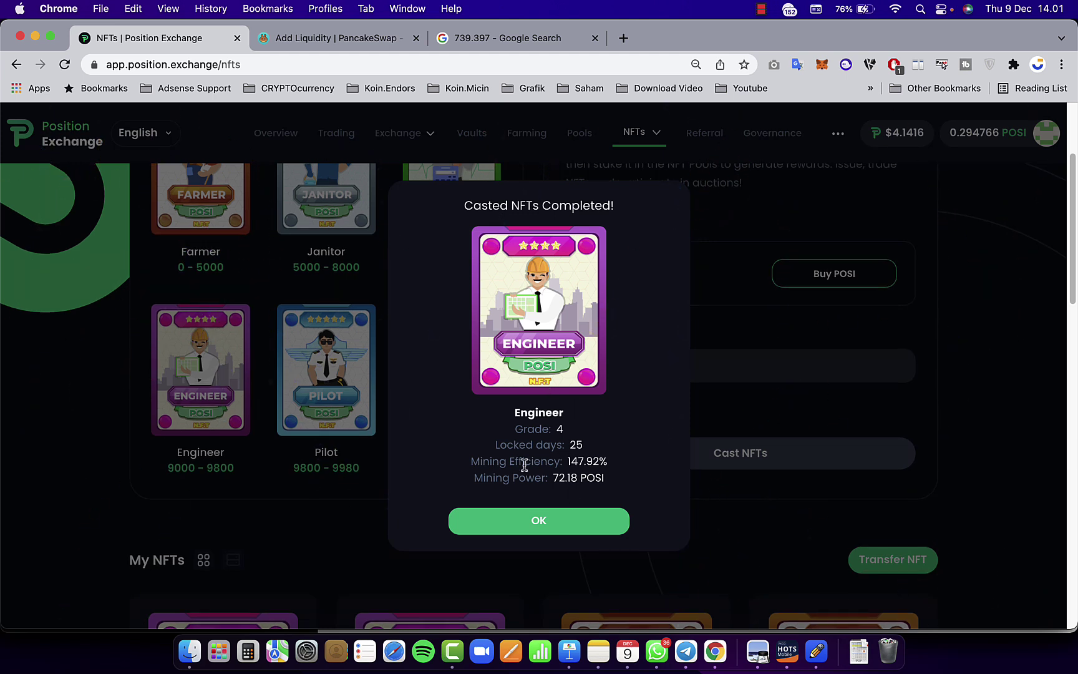
- Review the newly cast NFT's mining power, grade, locked days and mining efficiency, and dismiss the casting result
drag(481, 476, 606, 478)
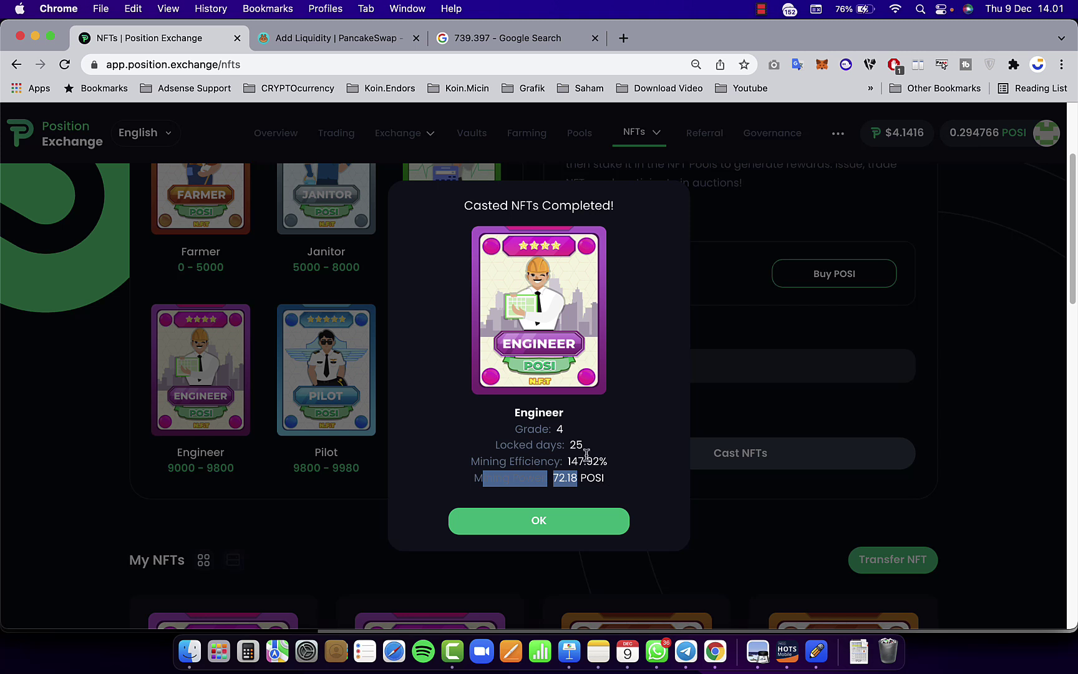
click(548, 431)
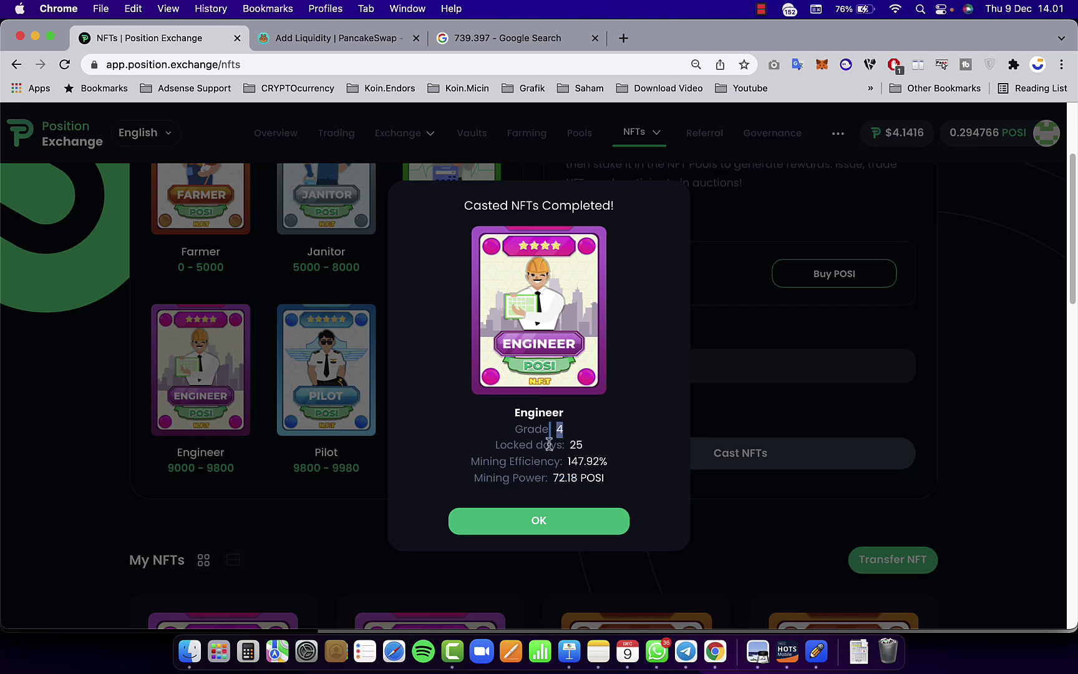
drag(569, 444, 598, 450)
click(535, 464)
drag(561, 463, 593, 464)
click(568, 524)
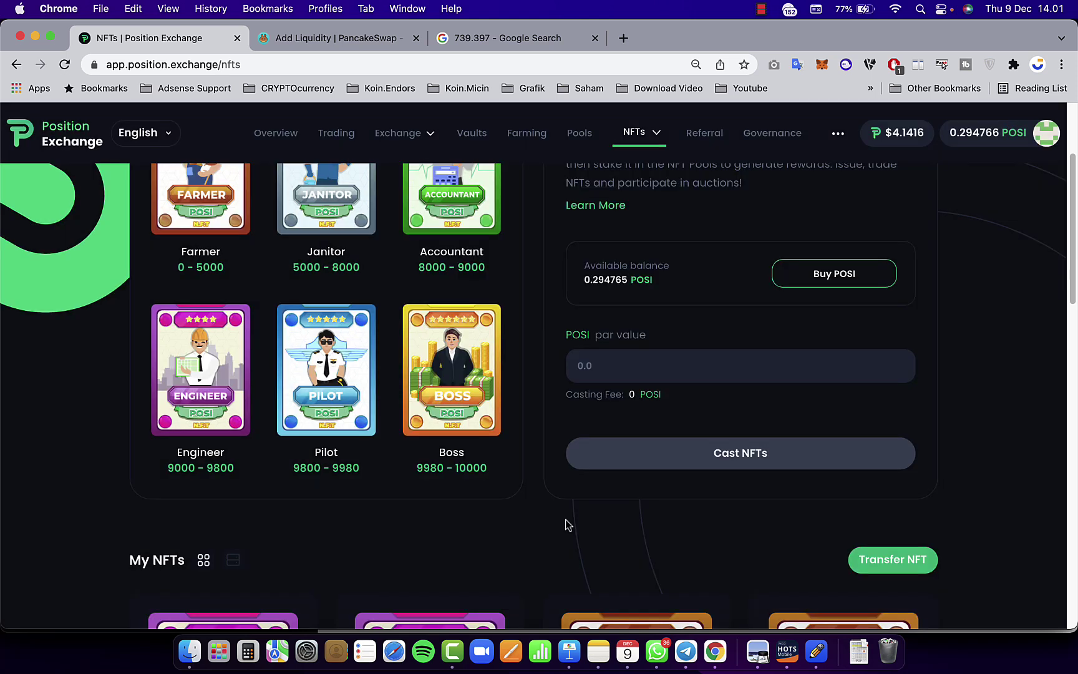
- Try to stake the Engineer card that has no ID number under My NFTs
scroll(491, 498, down, 10)
scroll(491, 498, up, 8)
scroll(493, 498, down, 2)
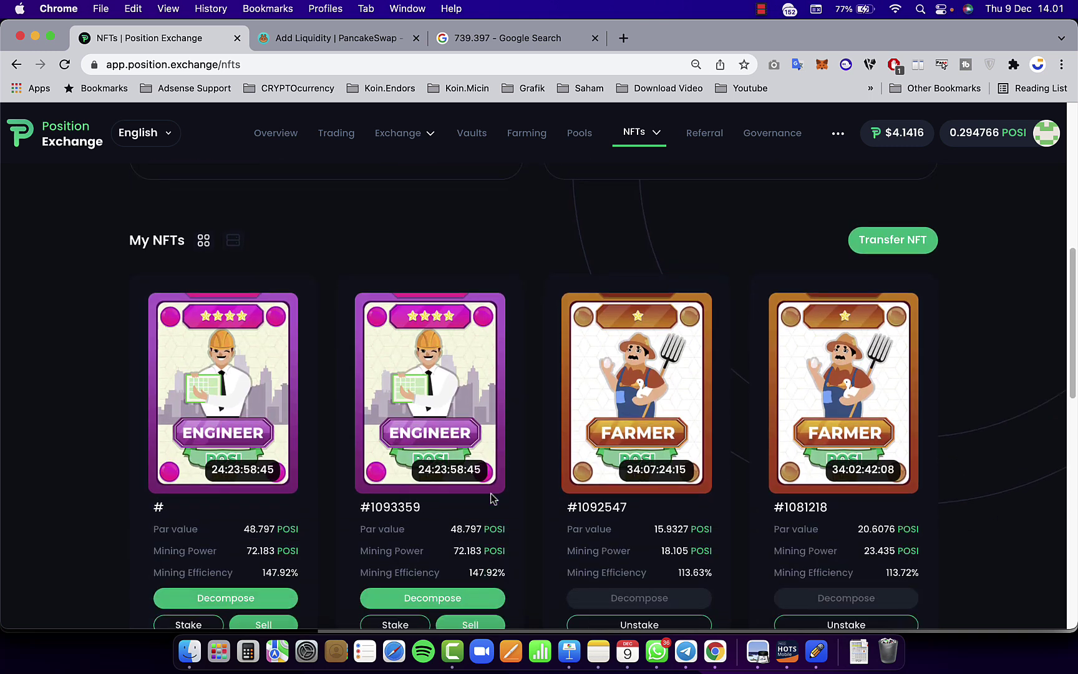
scroll(490, 496, down, 3)
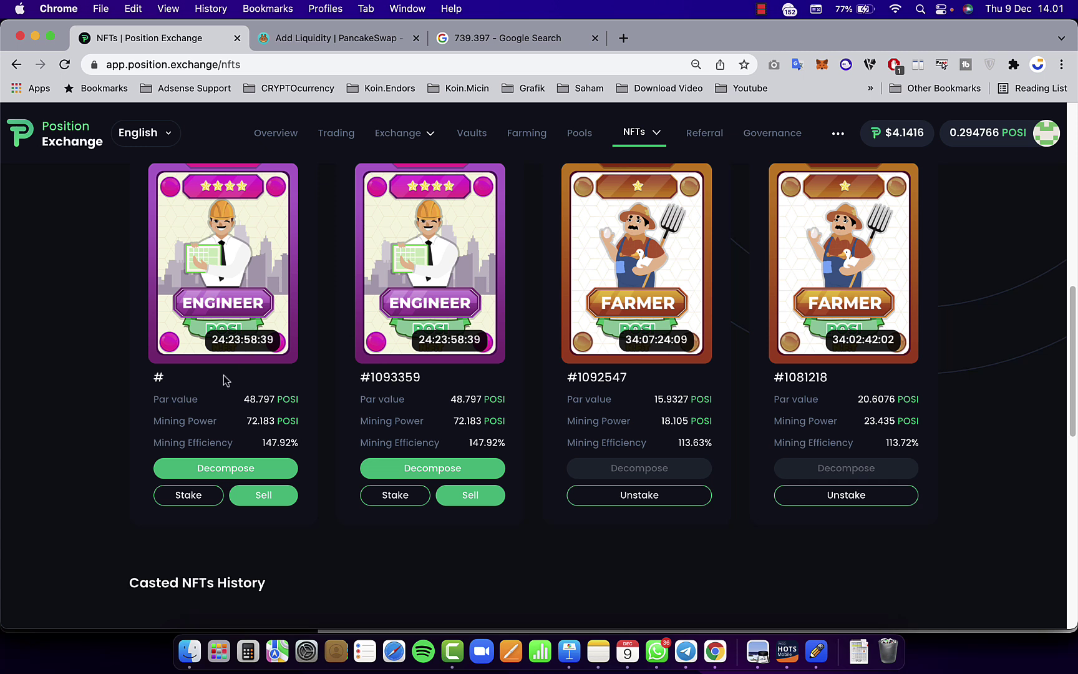
click(185, 496)
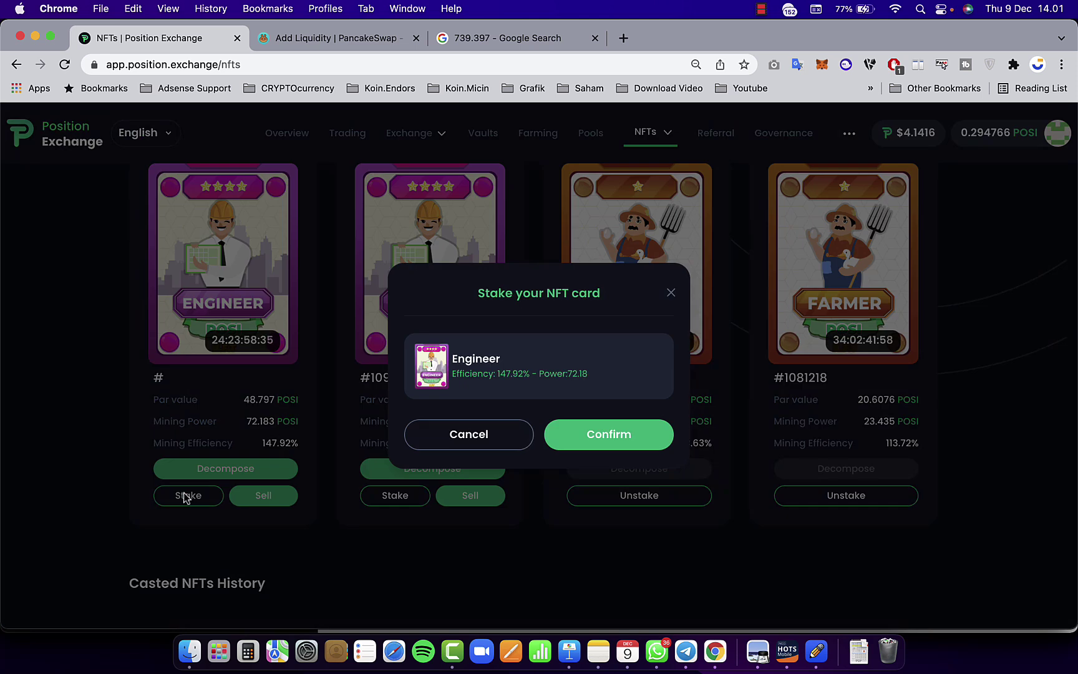
click(596, 436)
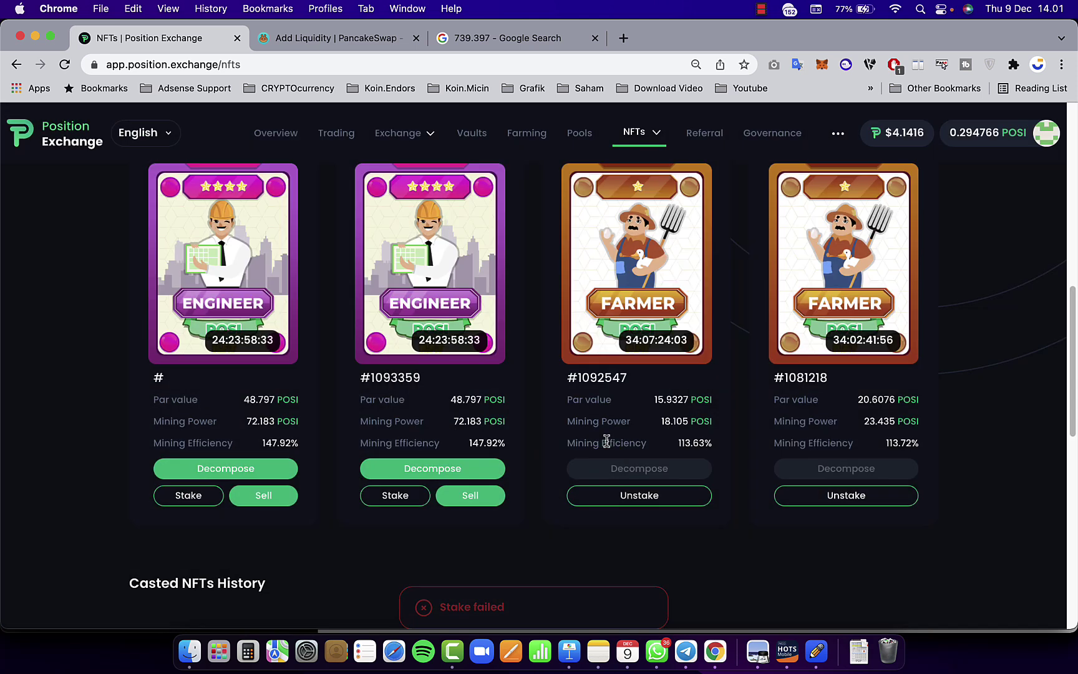
- Stake the Engineer card that has an ID number under My NFTs and confirm the transaction in MetaMask
scroll(525, 455, down, 2)
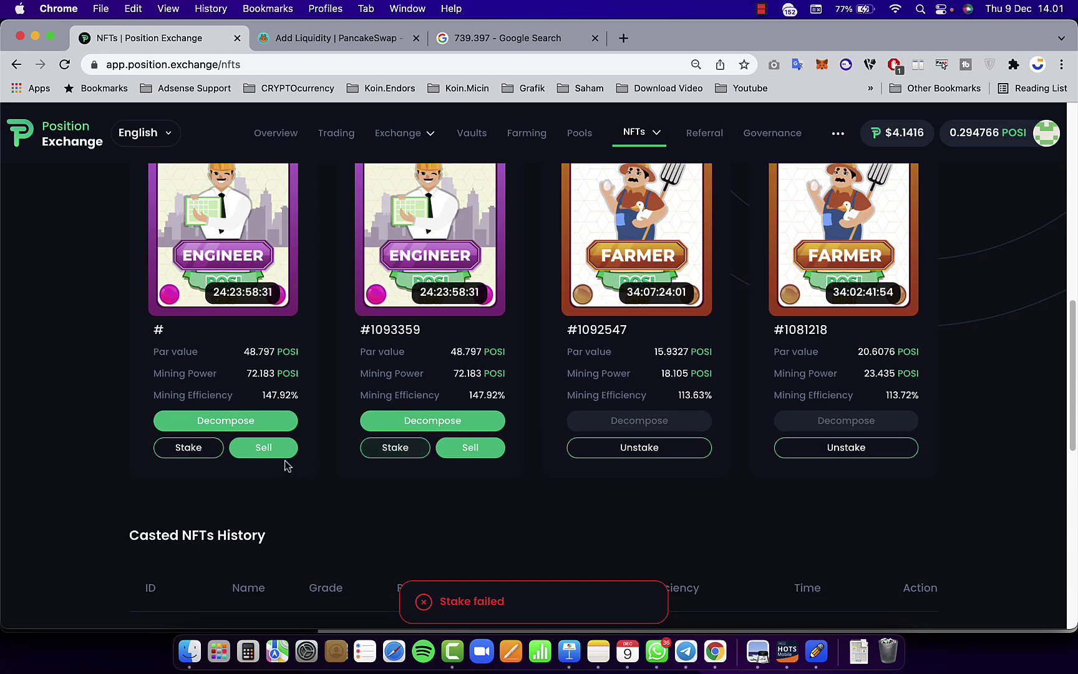
click(397, 453)
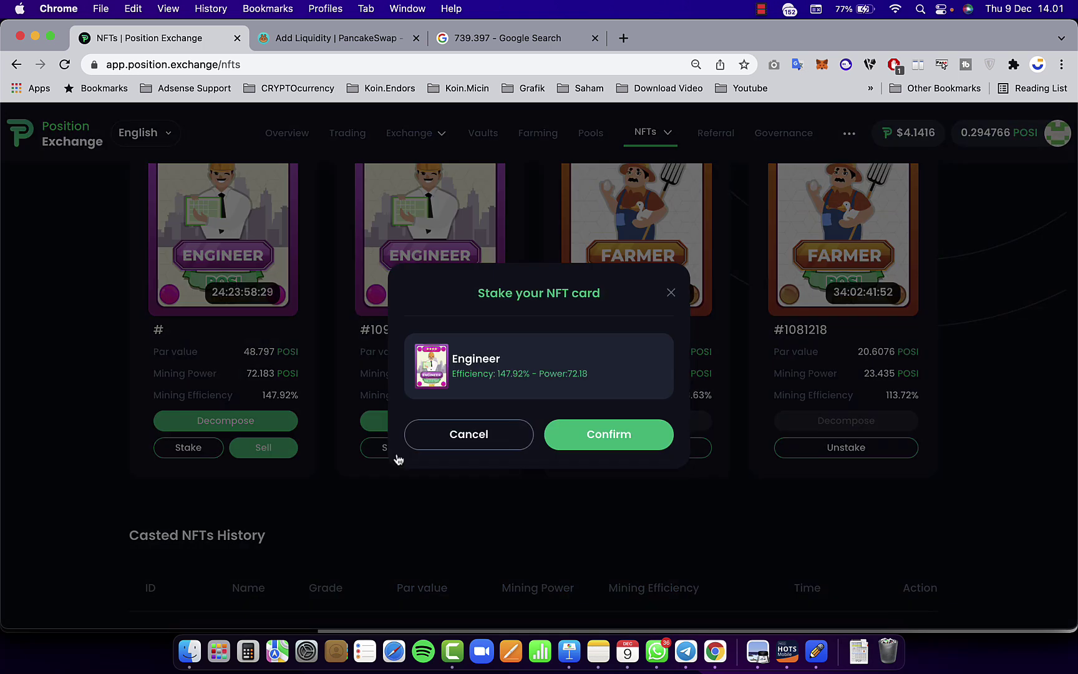
click(605, 439)
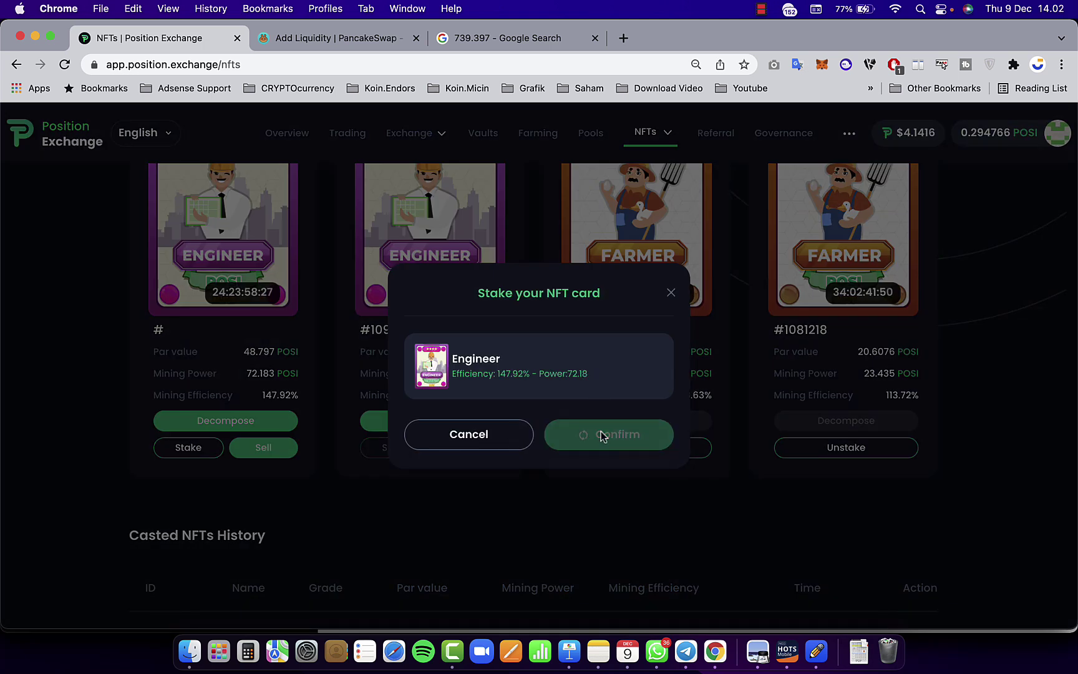
click(989, 467)
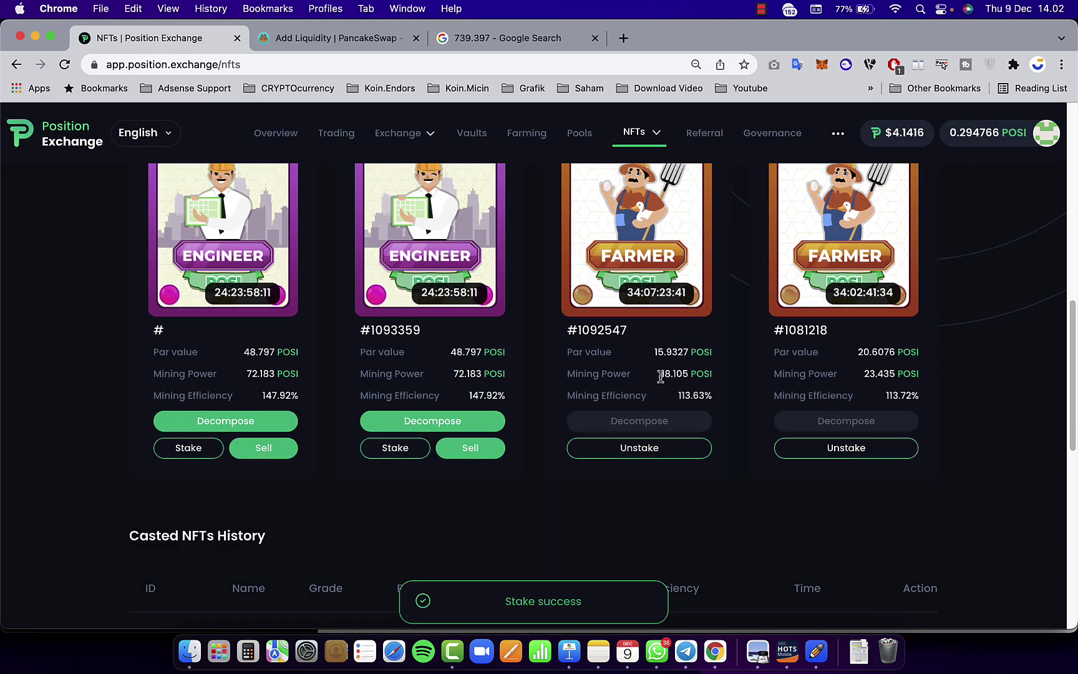
- Review the staked cards under My NFTs and the overview of all NFT characters
scroll(661, 375, up, 1)
click(976, 140)
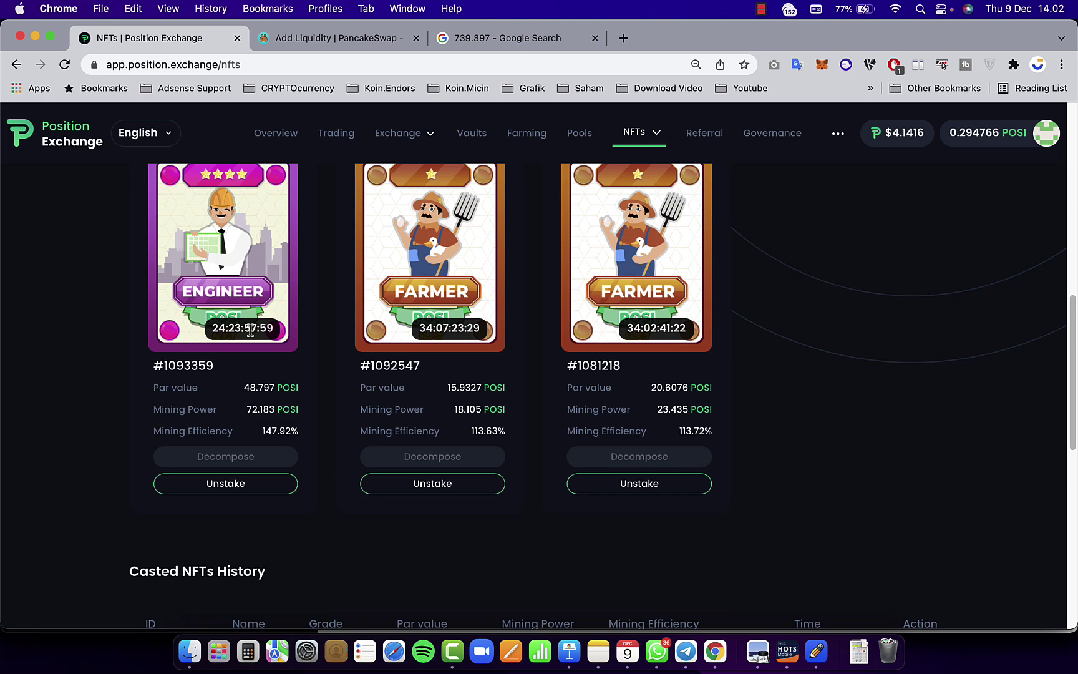
scroll(250, 331, up, 5)
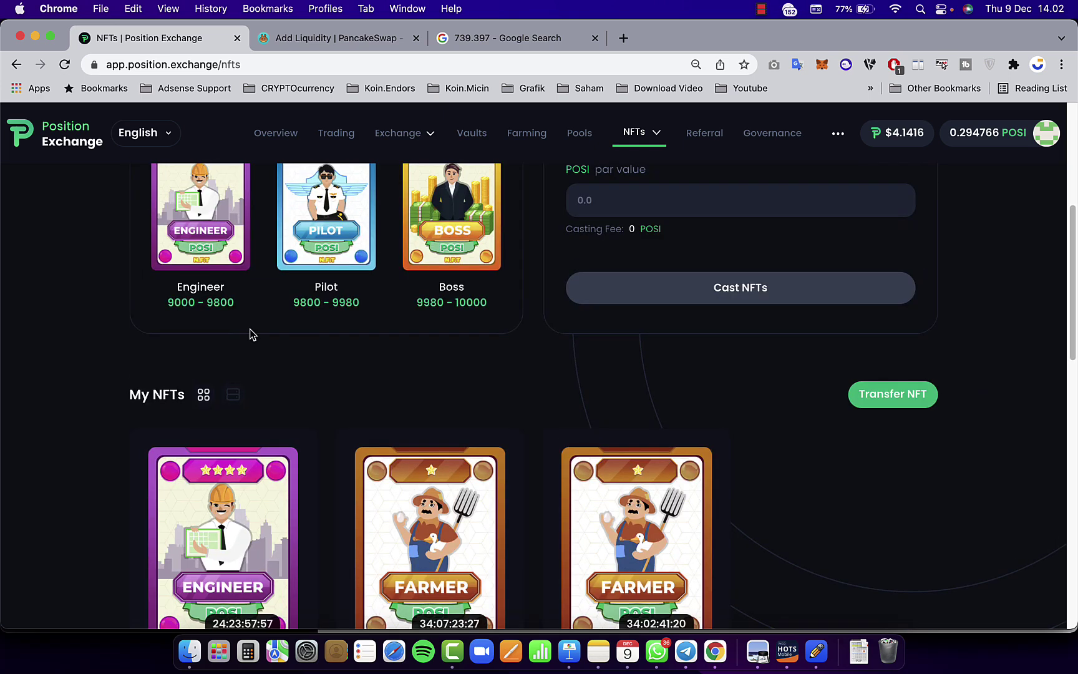
scroll(250, 335, down, 3)
scroll(253, 337, up, 5)
scroll(252, 337, up, 4)
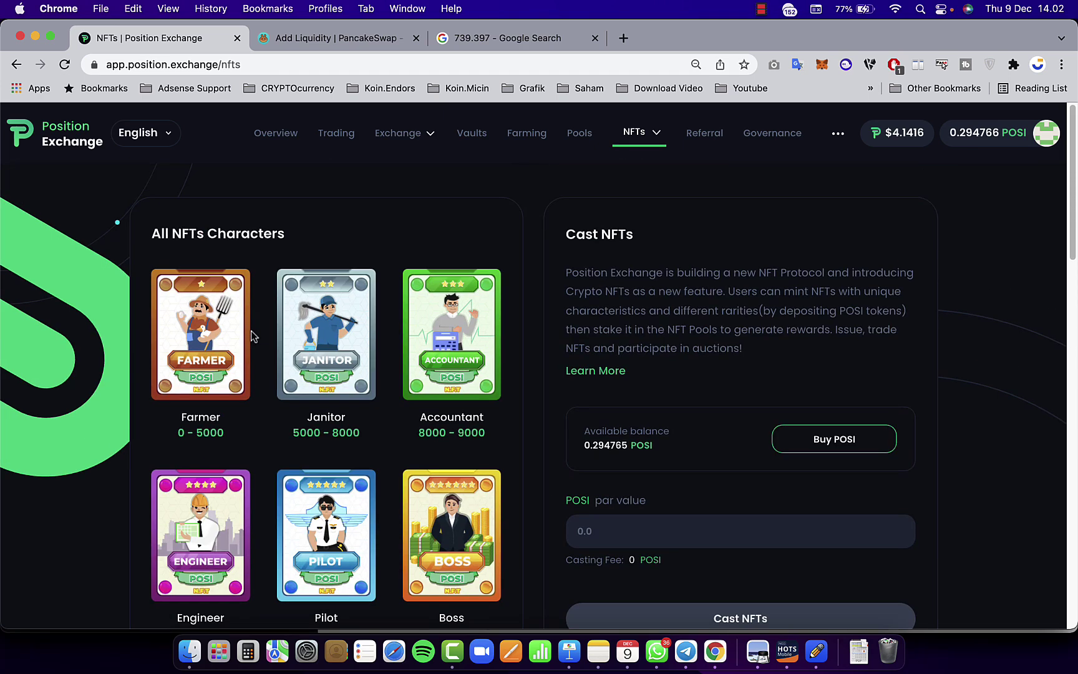
scroll(252, 335, down, 10)
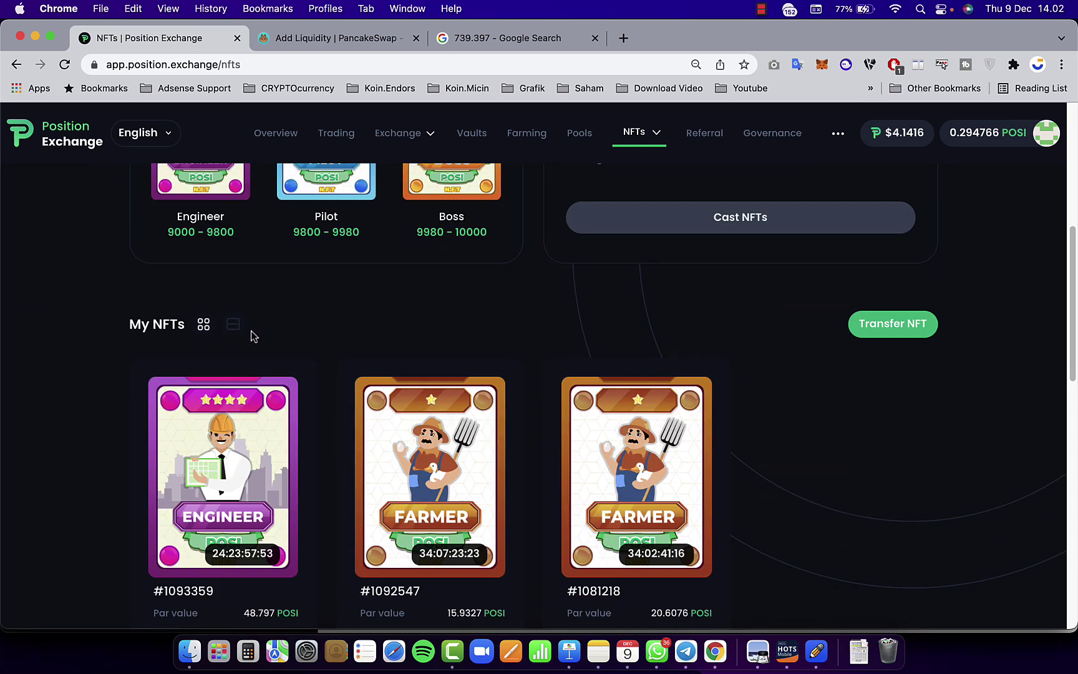
scroll(253, 334, up, 10)
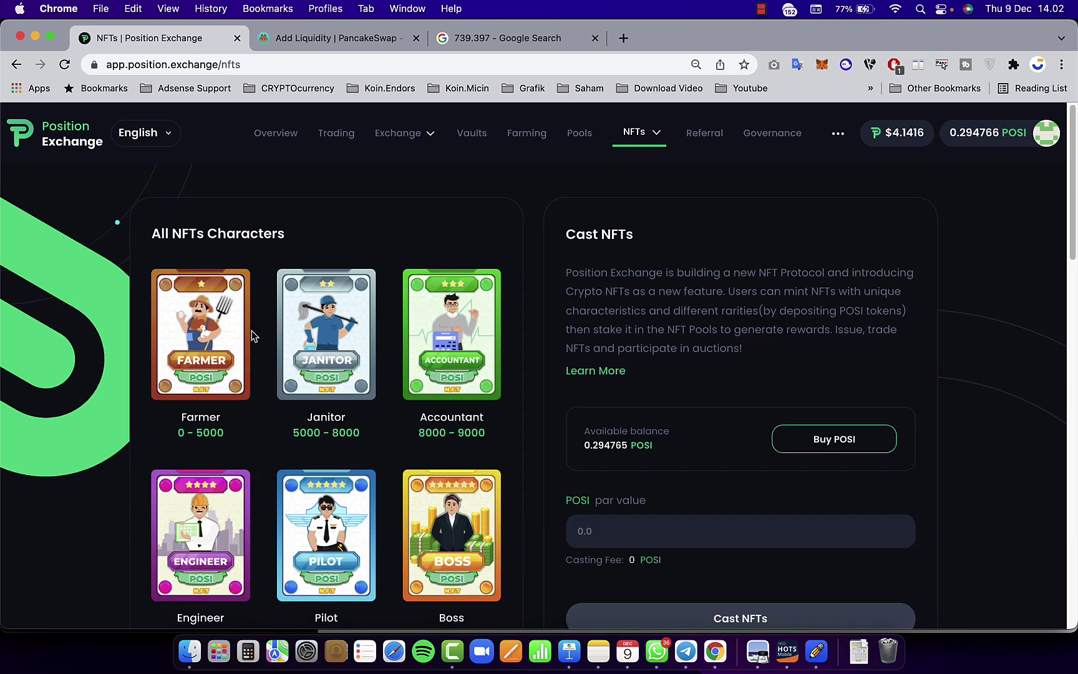
- Open the Farming page and compare the staked POSI-BUSD LP amount with the figure kept in the Google search tab
click(512, 142)
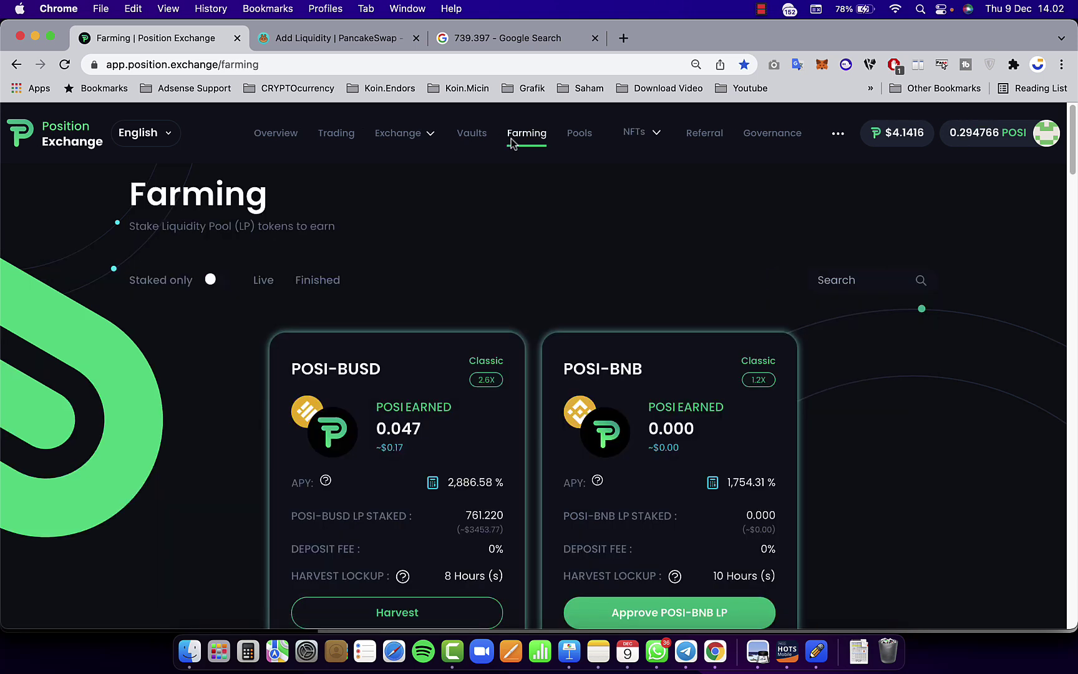
scroll(426, 438, down, 1)
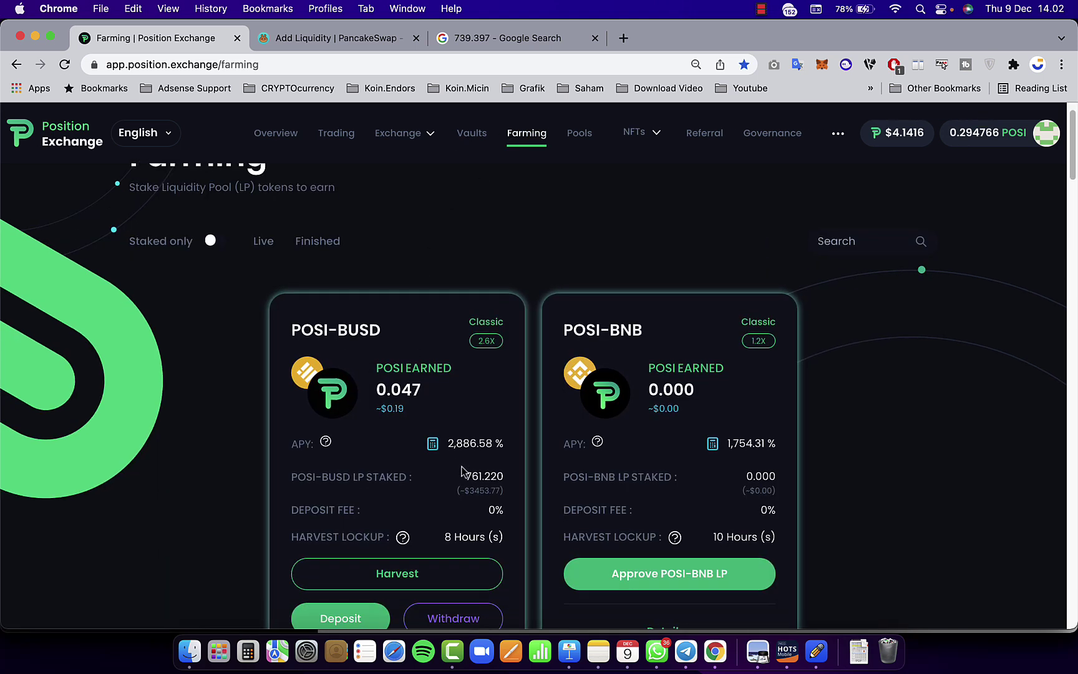
drag(465, 476, 506, 477)
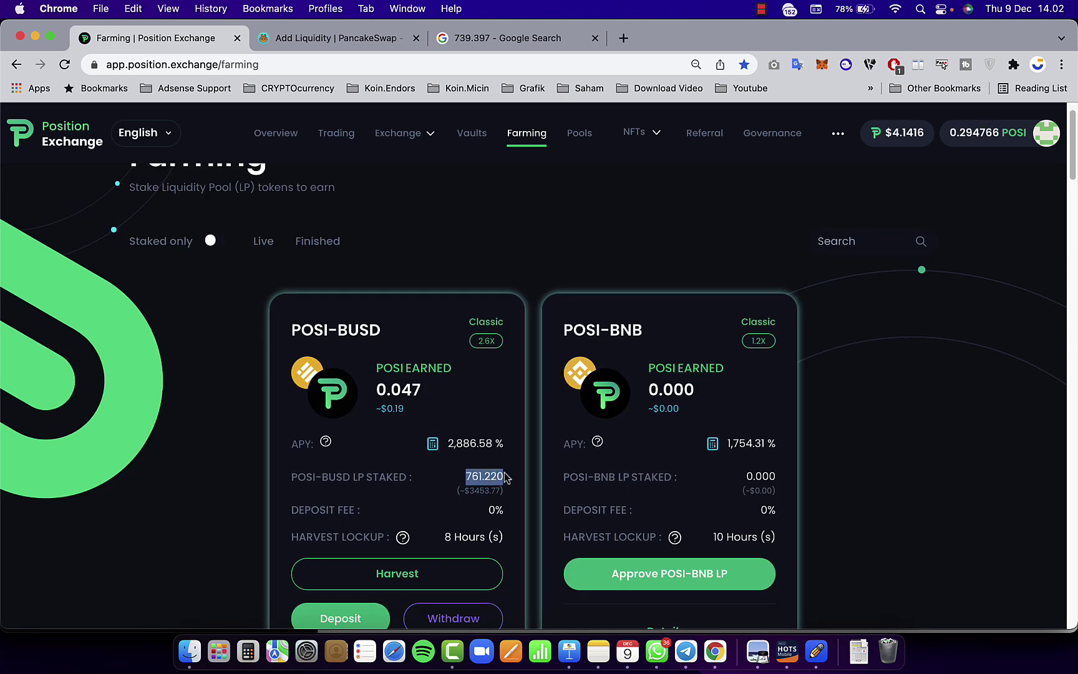
click(492, 41)
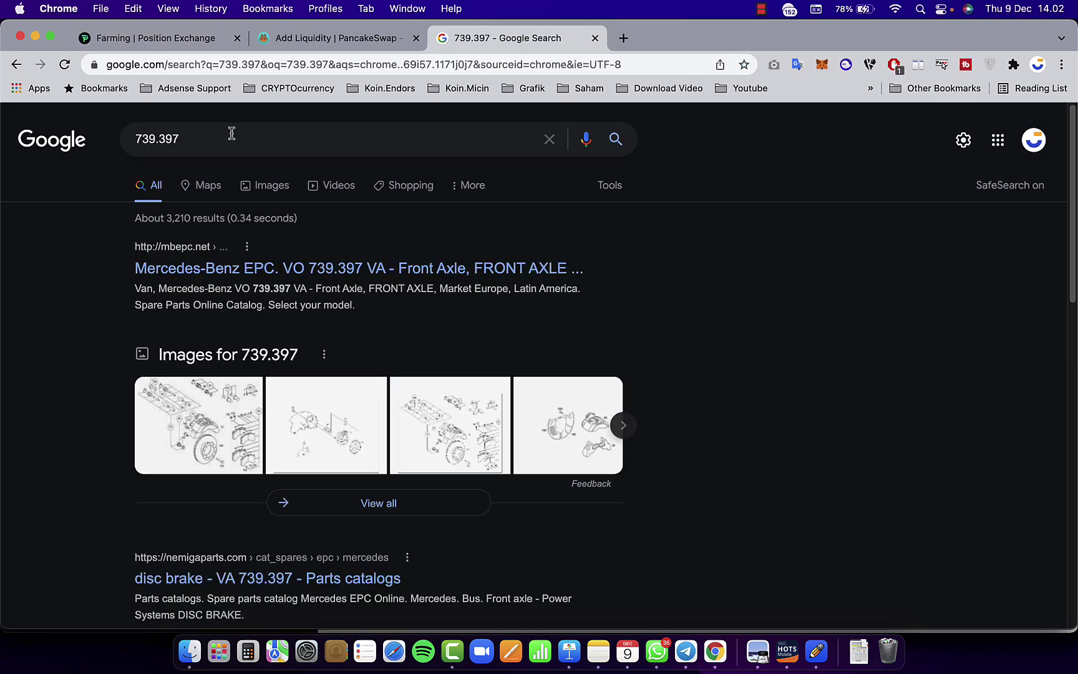
drag(137, 139, 214, 139)
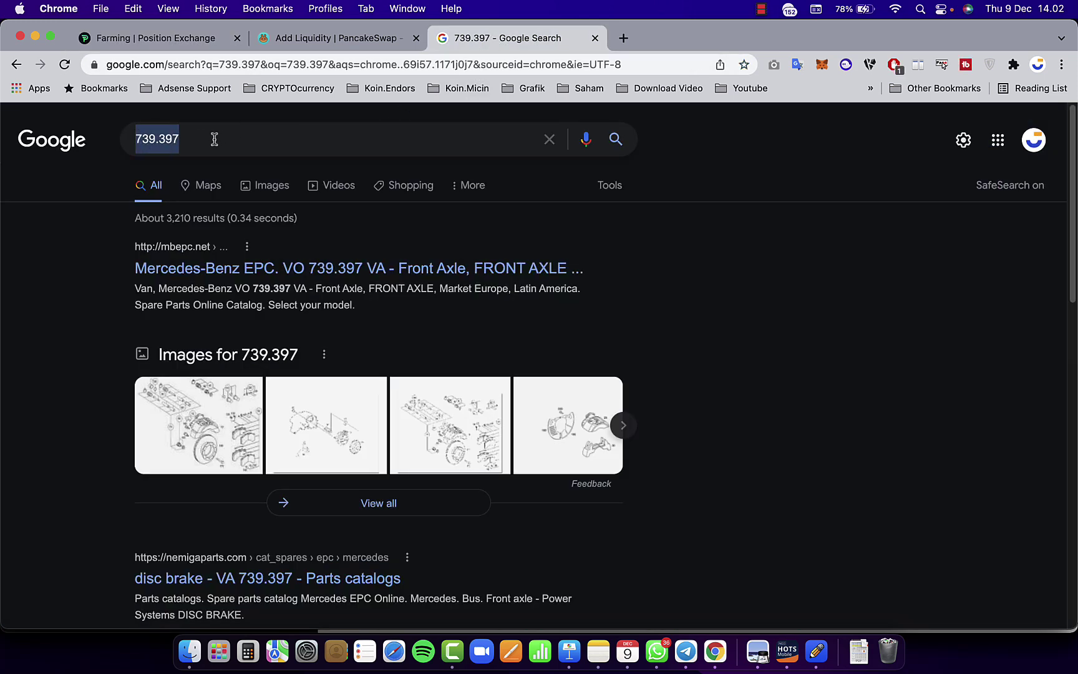
click(153, 38)
click(474, 471)
- Check the POSI earned in the POSI-BUSD farm and its dollar value
scroll(462, 440, down, 1)
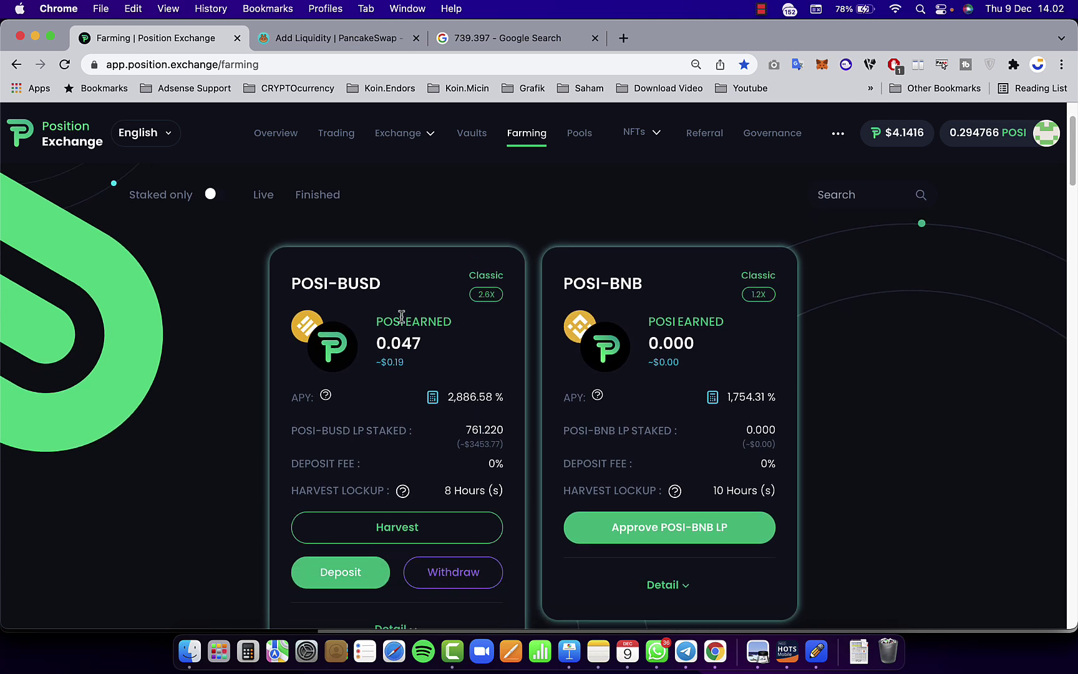
scroll(400, 318, down, 1)
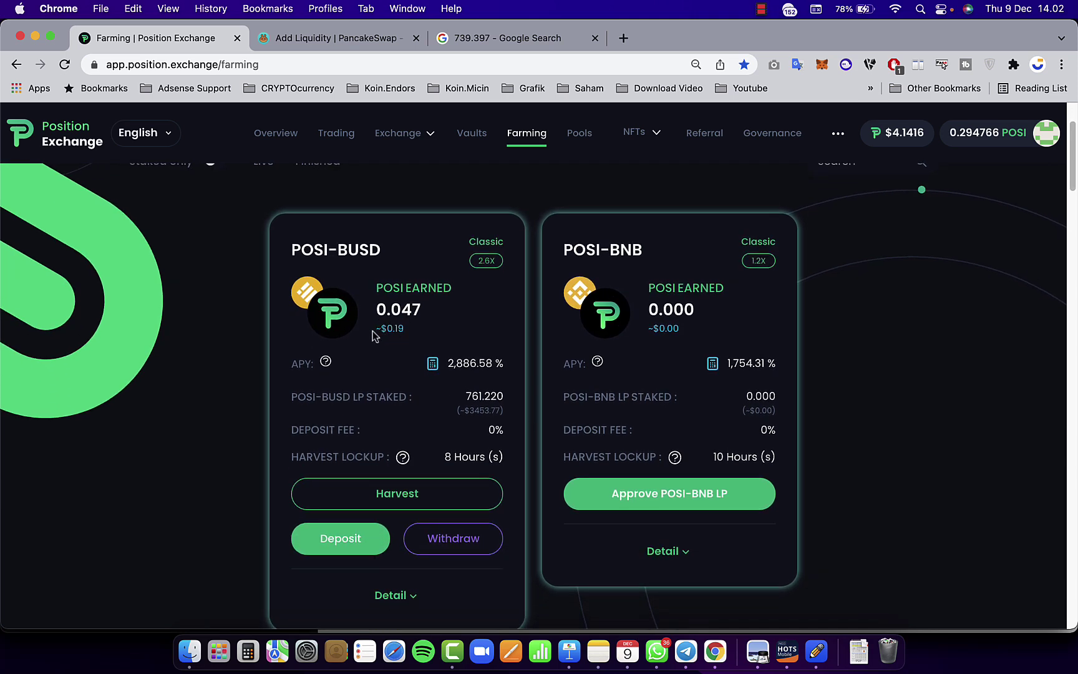
drag(413, 335, 376, 330)
click(384, 329)
click(762, 7)
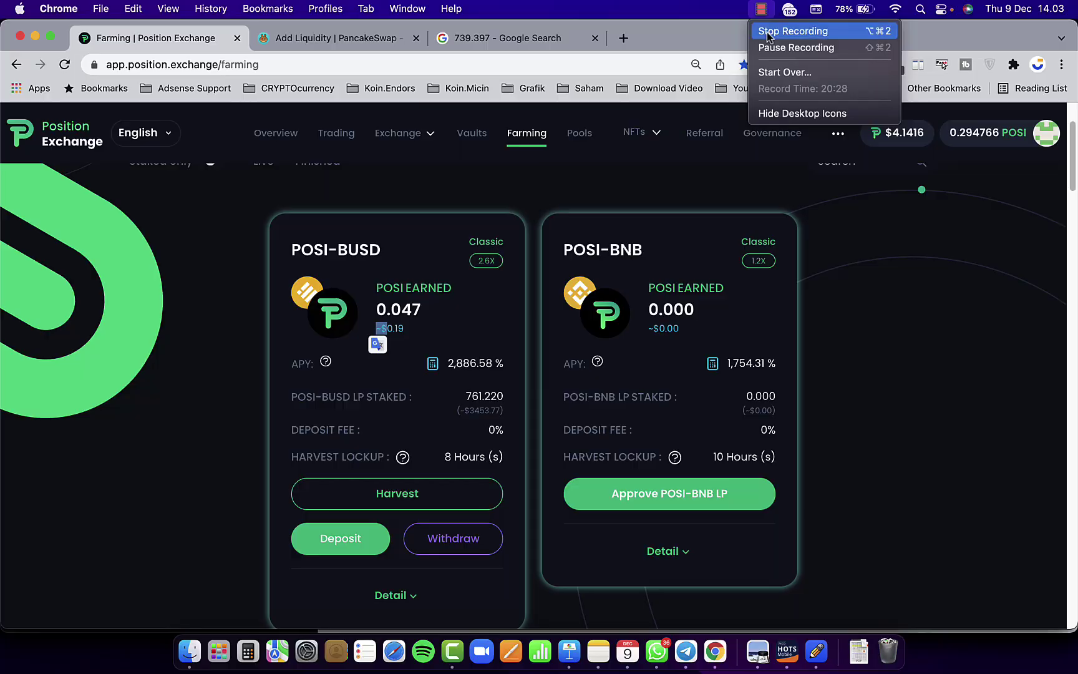